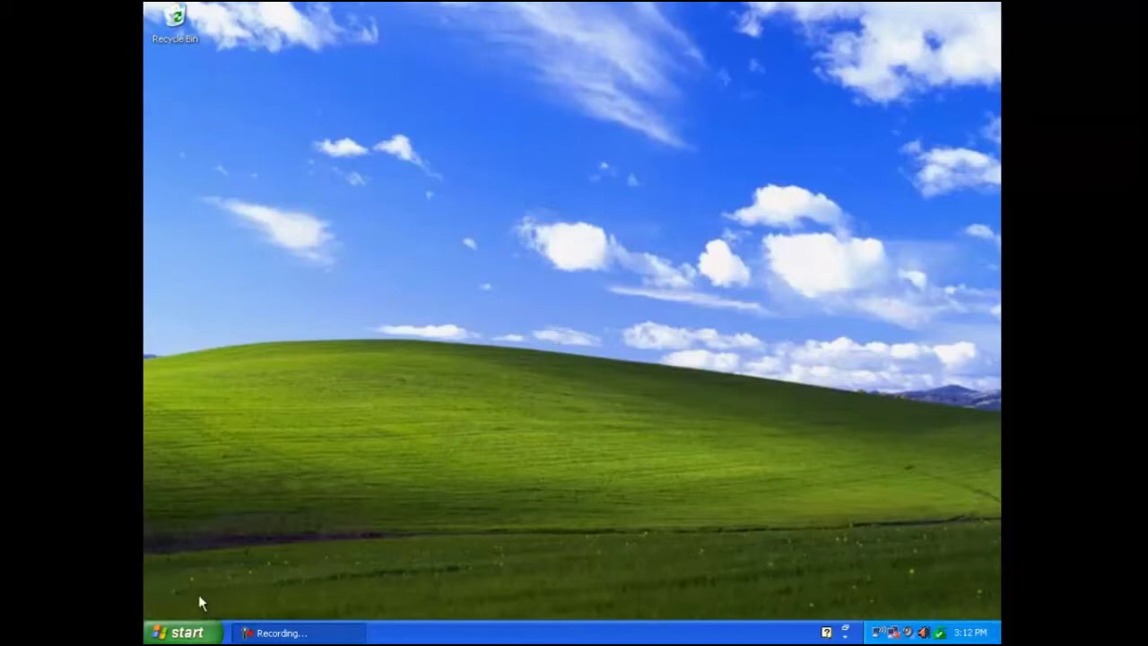
Step: Open Device Manager from the System item in Control Panel's Performance and Maintenance category
{"action": "left_click", "coordinate": [188, 633]}
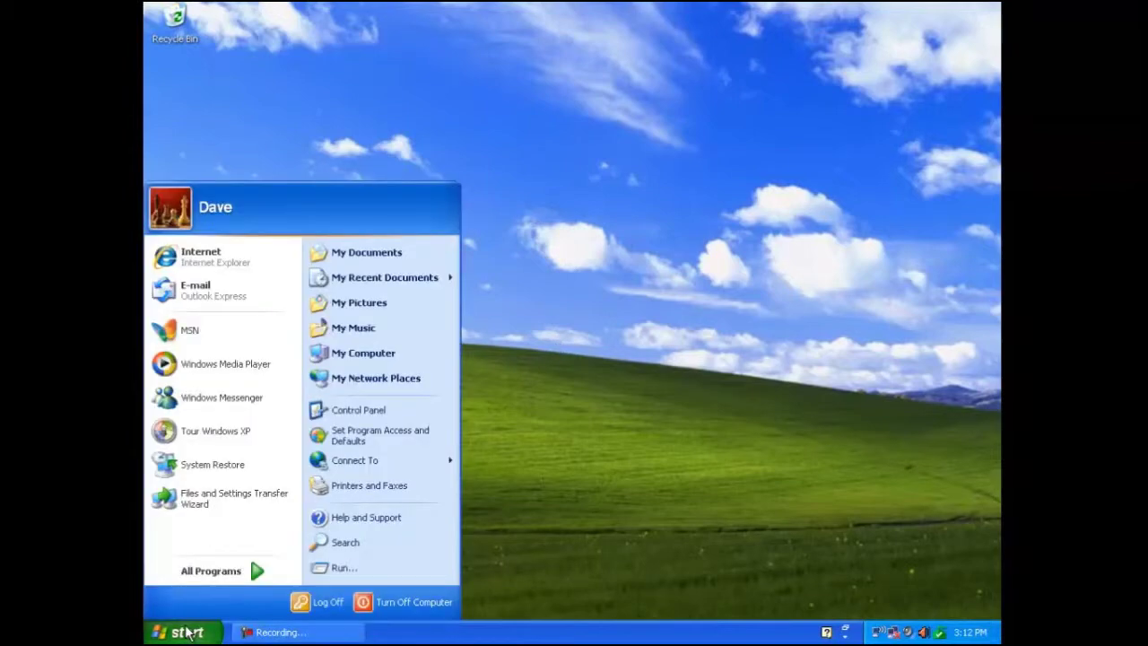
{"action": "left_click", "coordinate": [341, 410]}
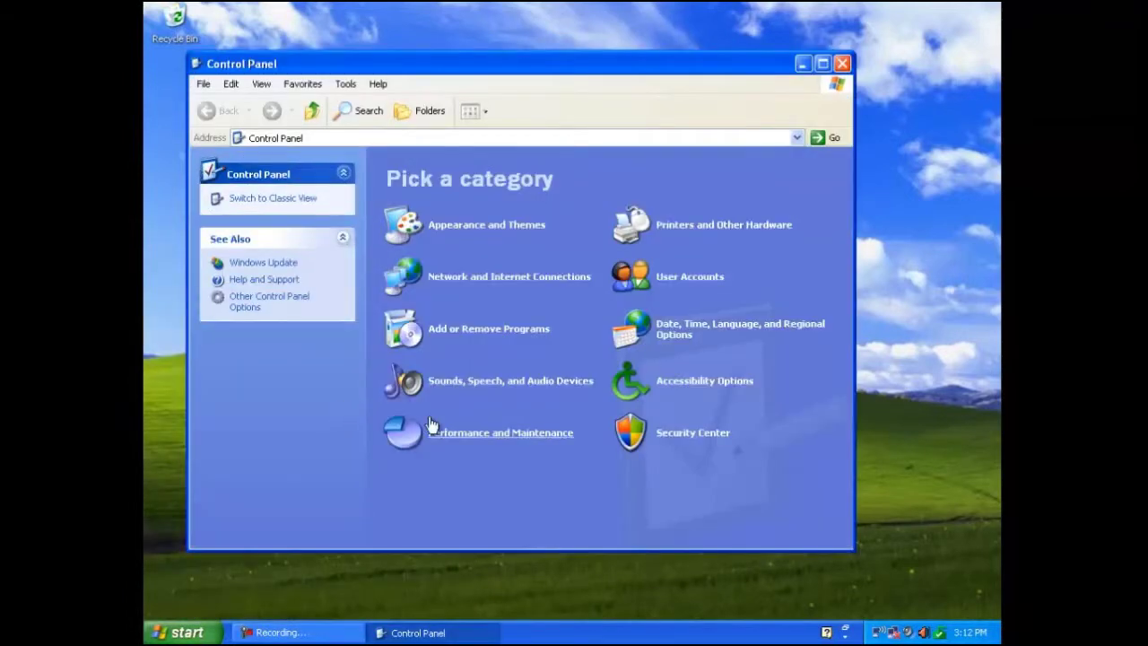
{"action": "left_click", "coordinate": [505, 436]}
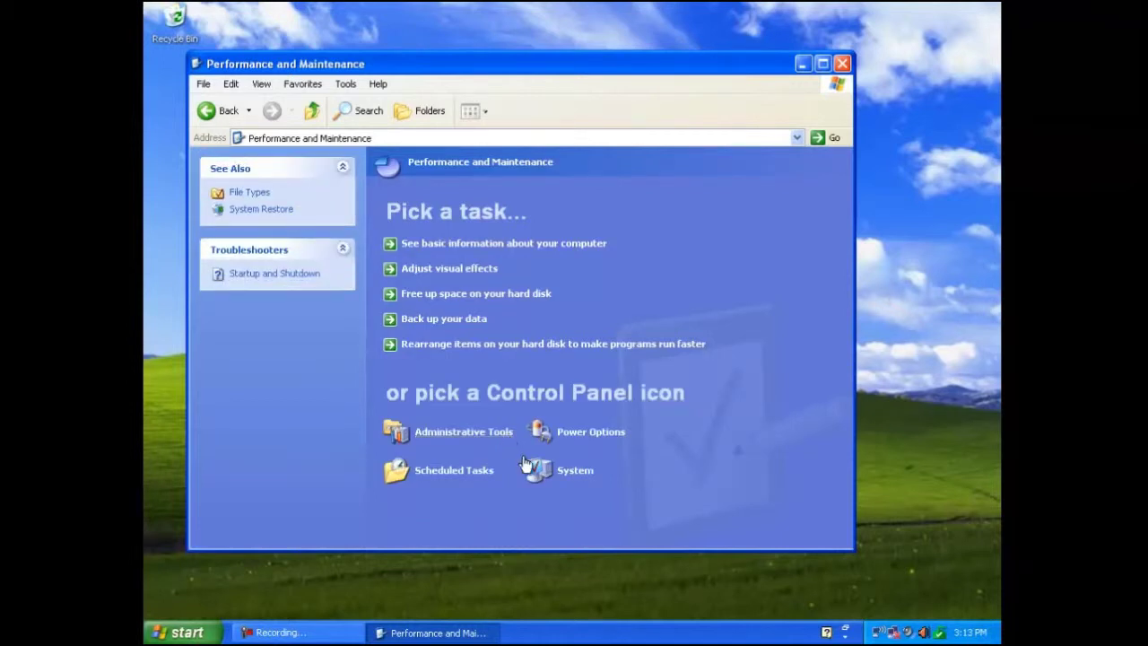
{"action": "left_click", "coordinate": [568, 475]}
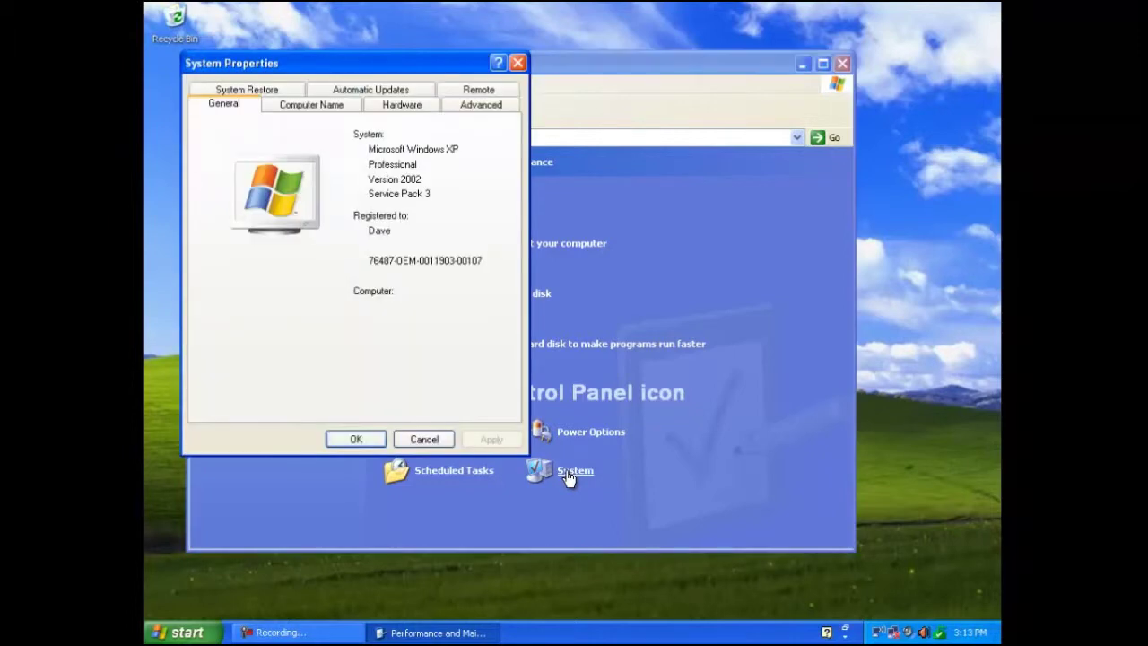
{"action": "left_click", "coordinate": [401, 105]}
{"action": "left_click", "coordinate": [437, 197]}
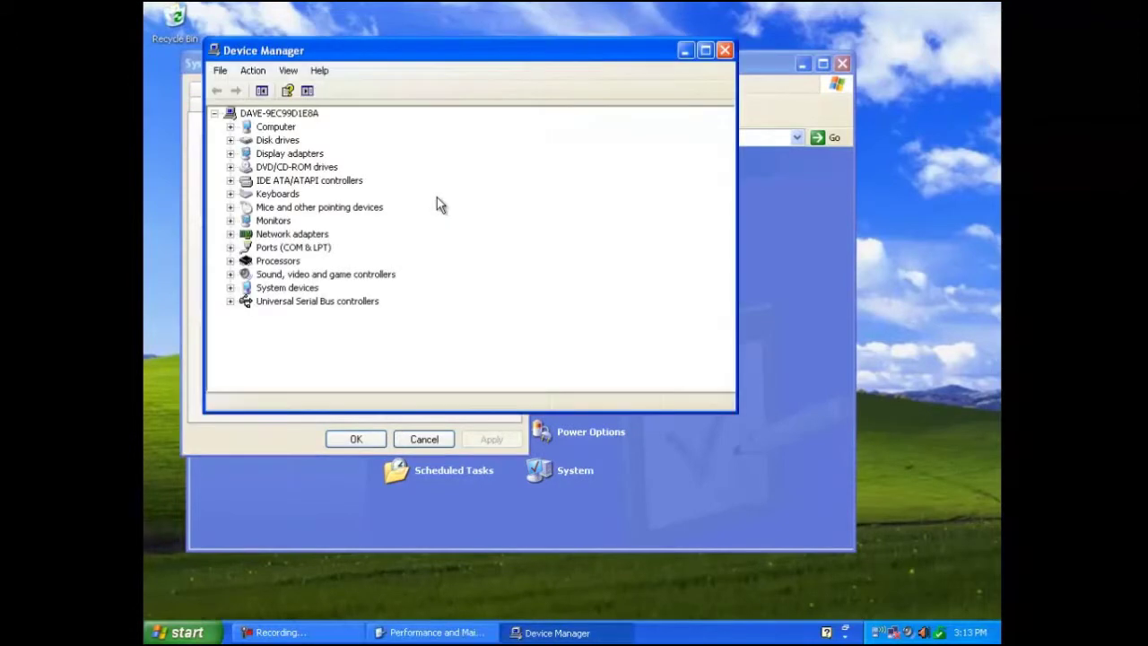
Step: Close Device Manager, System Properties and the Performance and Maintenance window
{"action": "left_click", "coordinate": [724, 51]}
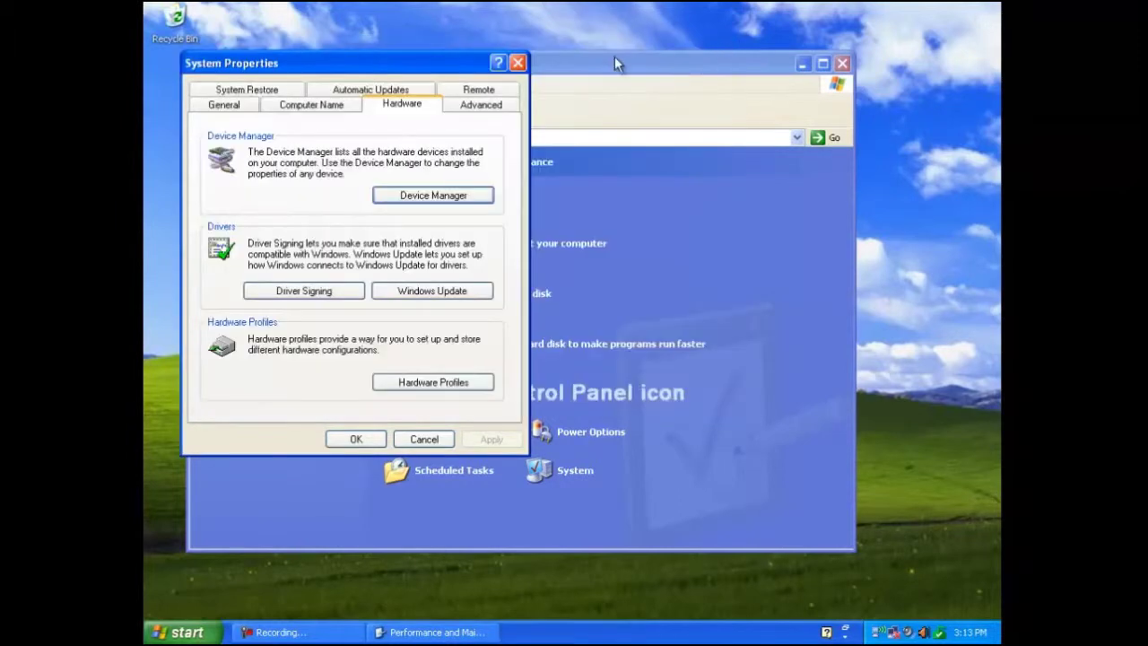
{"action": "left_click", "coordinate": [517, 63]}
{"action": "left_click", "coordinate": [841, 63]}
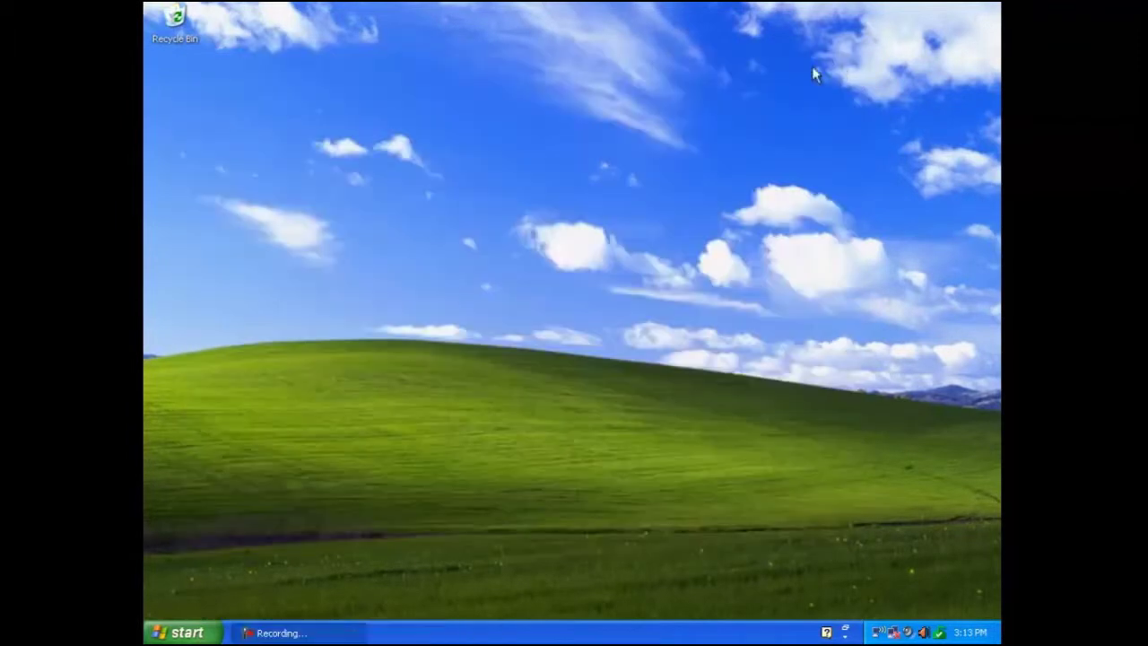
Step: Open Device Manager from the hardware settings in My Computer's properties
{"action": "left_click", "coordinate": [167, 638]}
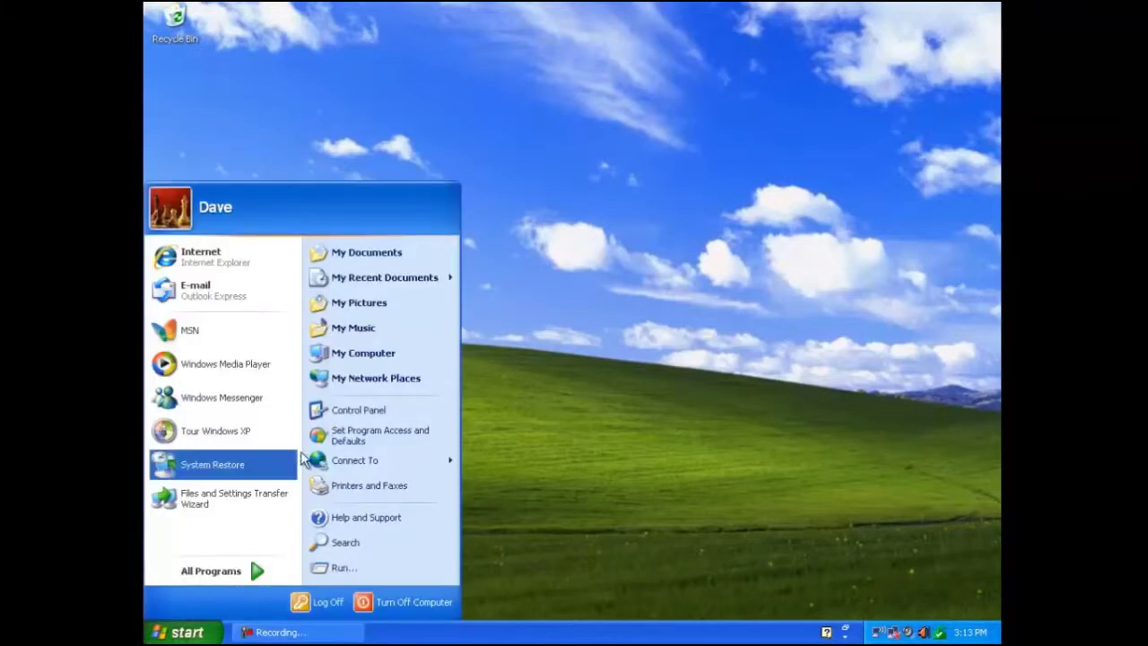
{"action": "right_click", "coordinate": [336, 357]}
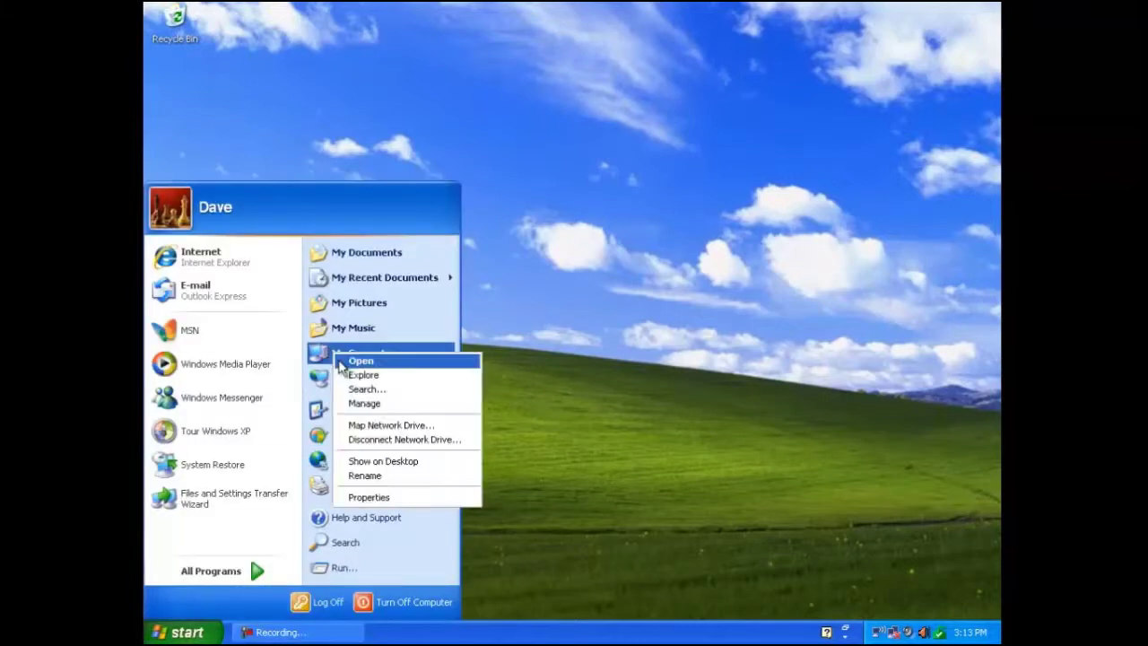
{"action": "left_click", "coordinate": [385, 501]}
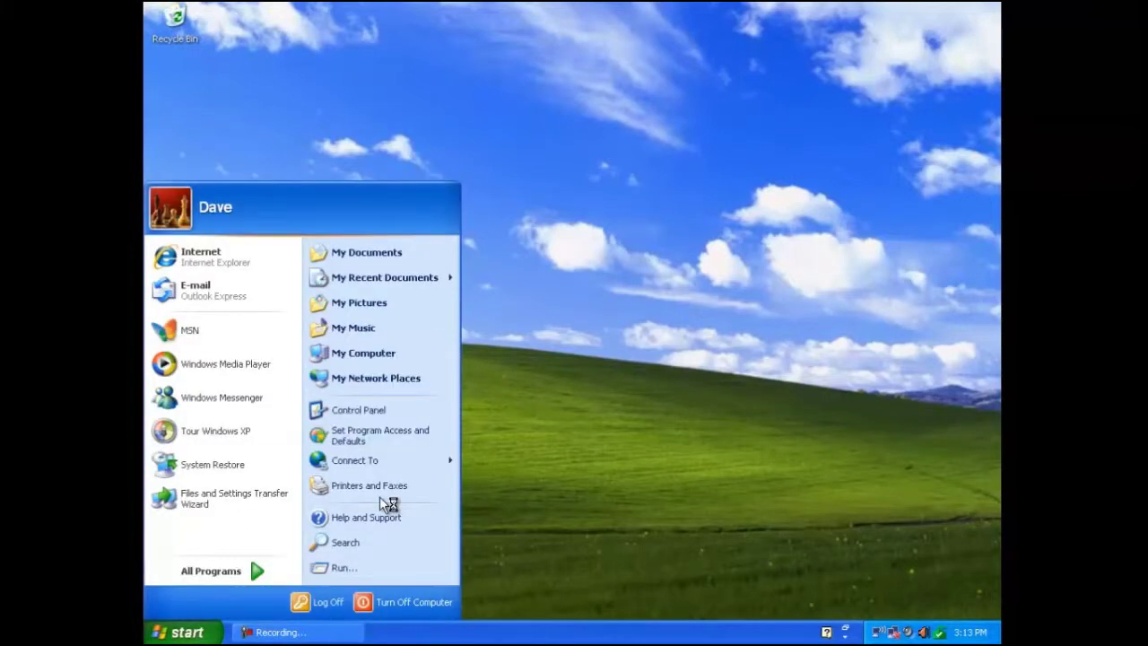
{"action": "left_click", "coordinate": [465, 206]}
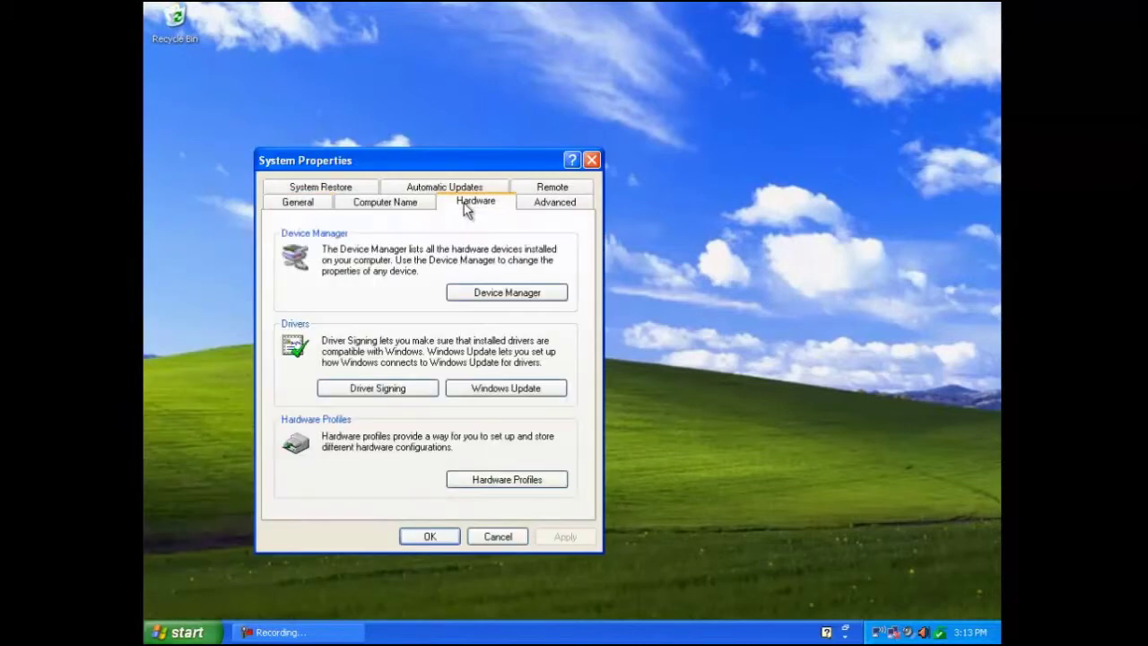
{"action": "left_click", "coordinate": [513, 293]}
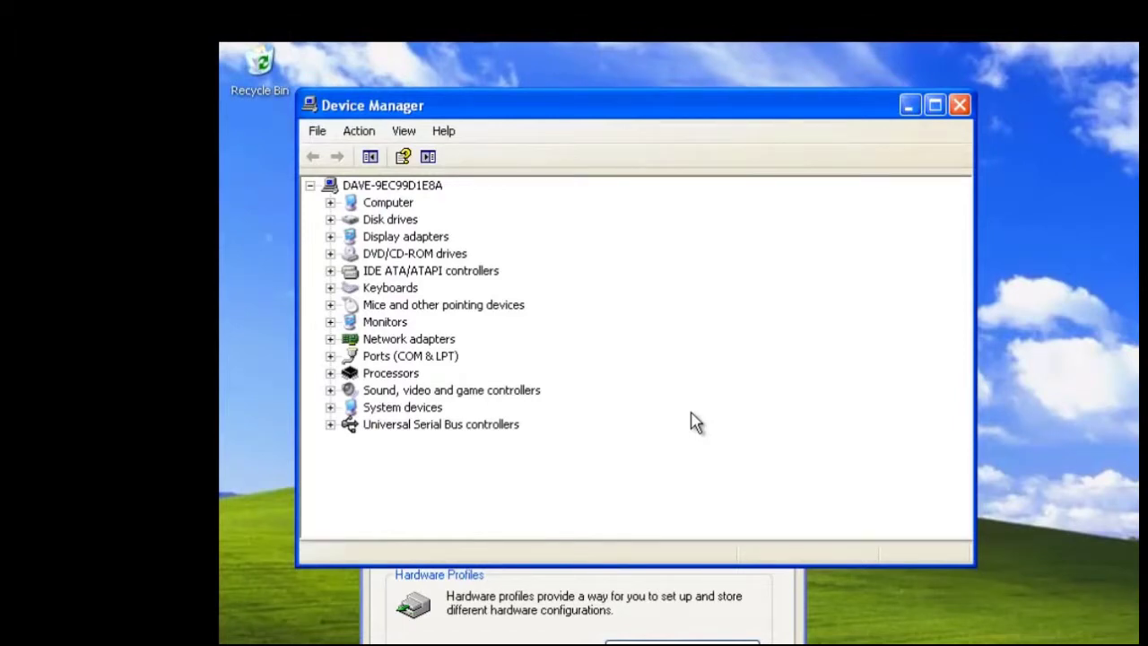
Step: Expand the Computer, Disk drives, Display adapters and DVD/CD-ROM drives categories to examine their devices
{"action": "double_click", "coordinate": [396, 205]}
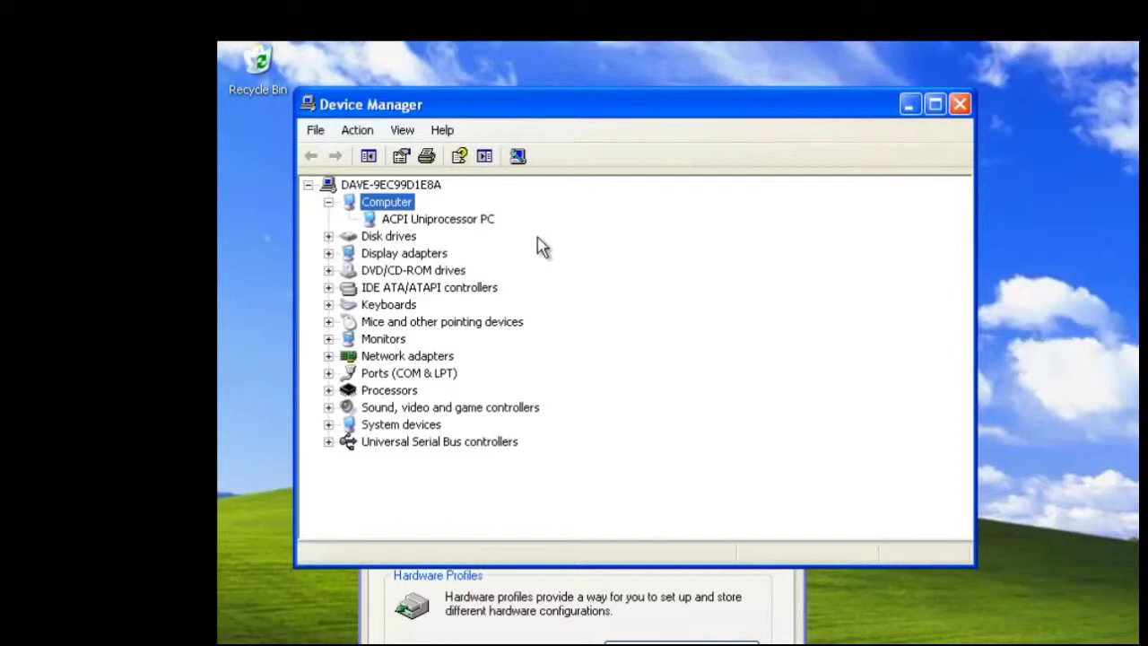
{"action": "double_click", "coordinate": [390, 238]}
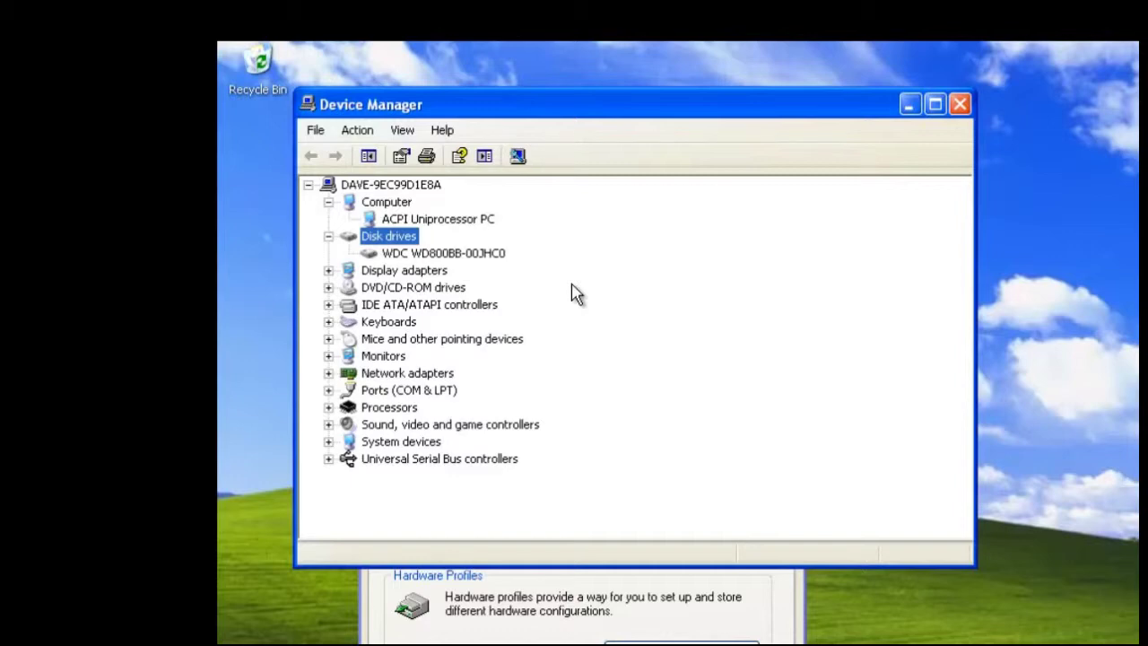
{"action": "double_click", "coordinate": [442, 274]}
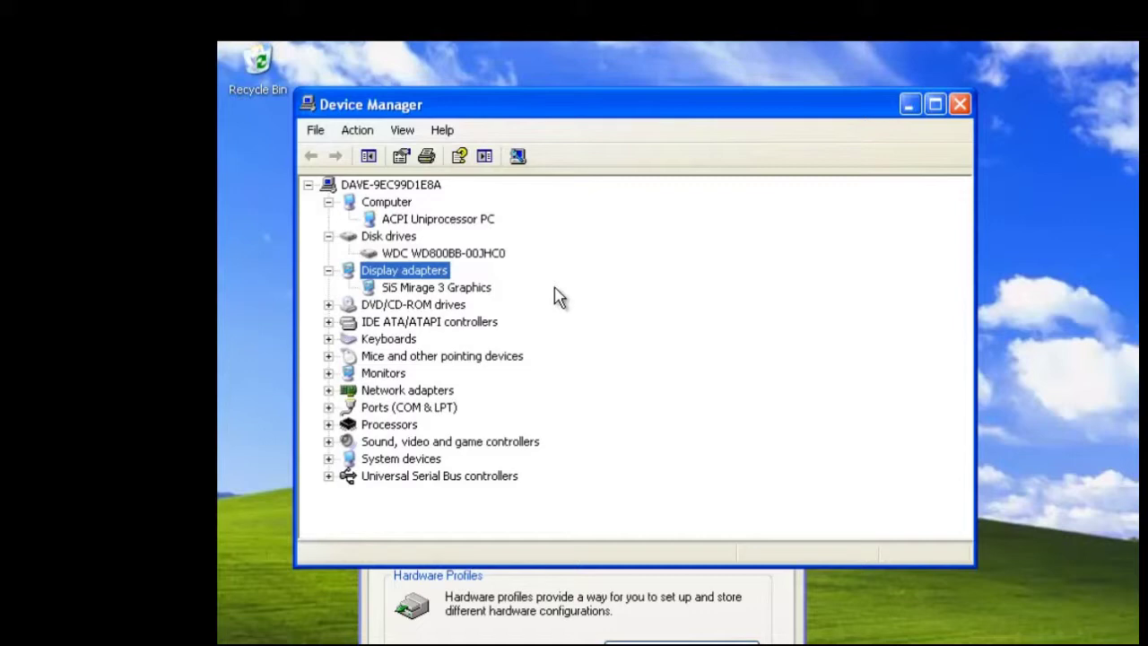
{"action": "double_click", "coordinate": [448, 305]}
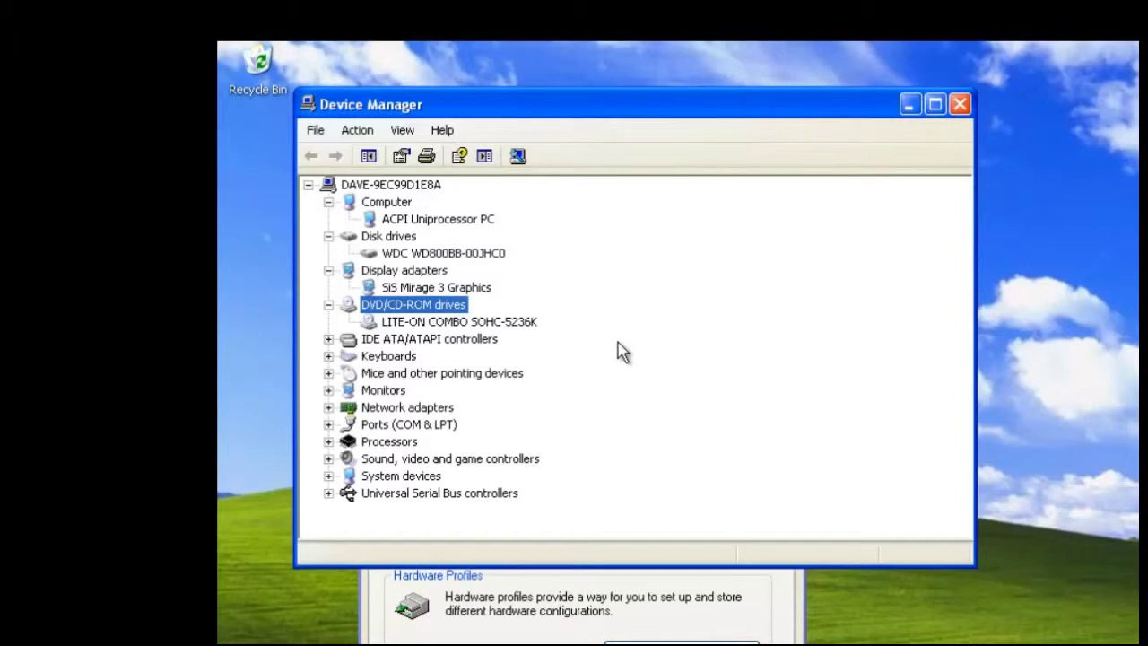
Step: Check which drives My Computer lists while the optical drive is enabled, and close that window
{"action": "right_click", "coordinate": [529, 328]}
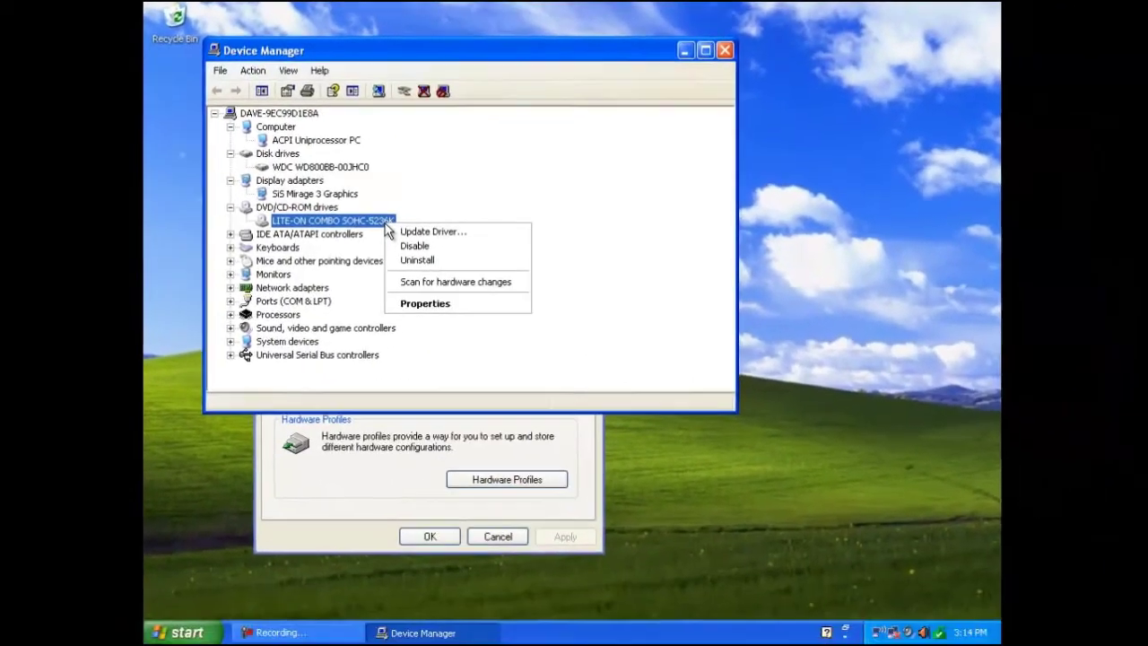
{"action": "left_click", "coordinate": [184, 632]}
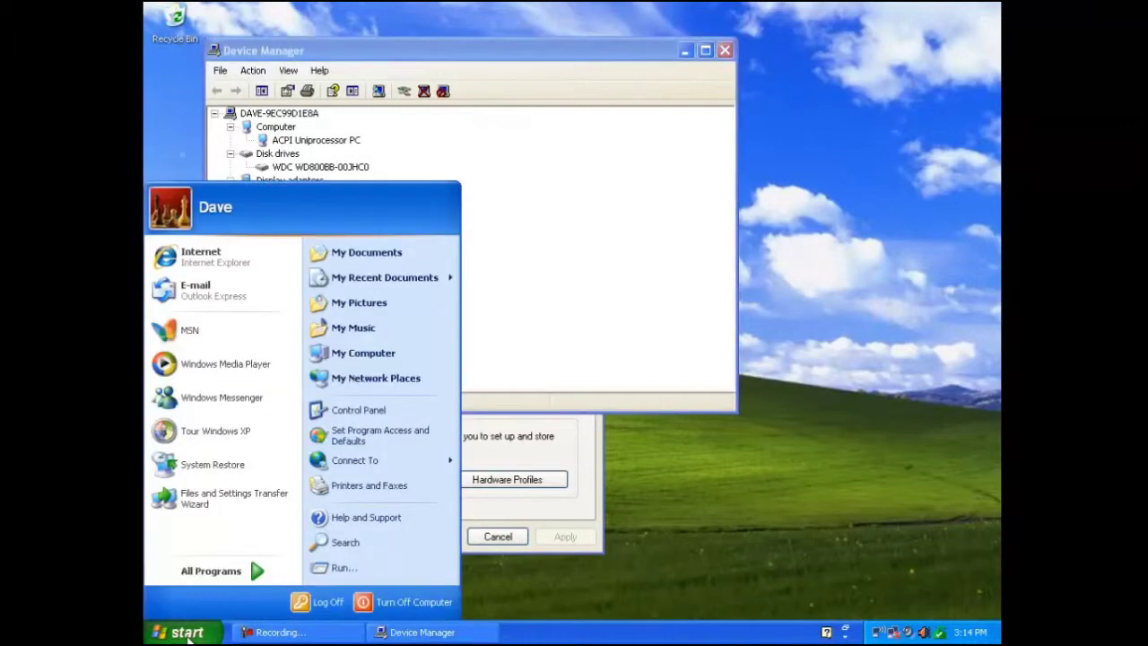
{"action": "left_click", "coordinate": [400, 355]}
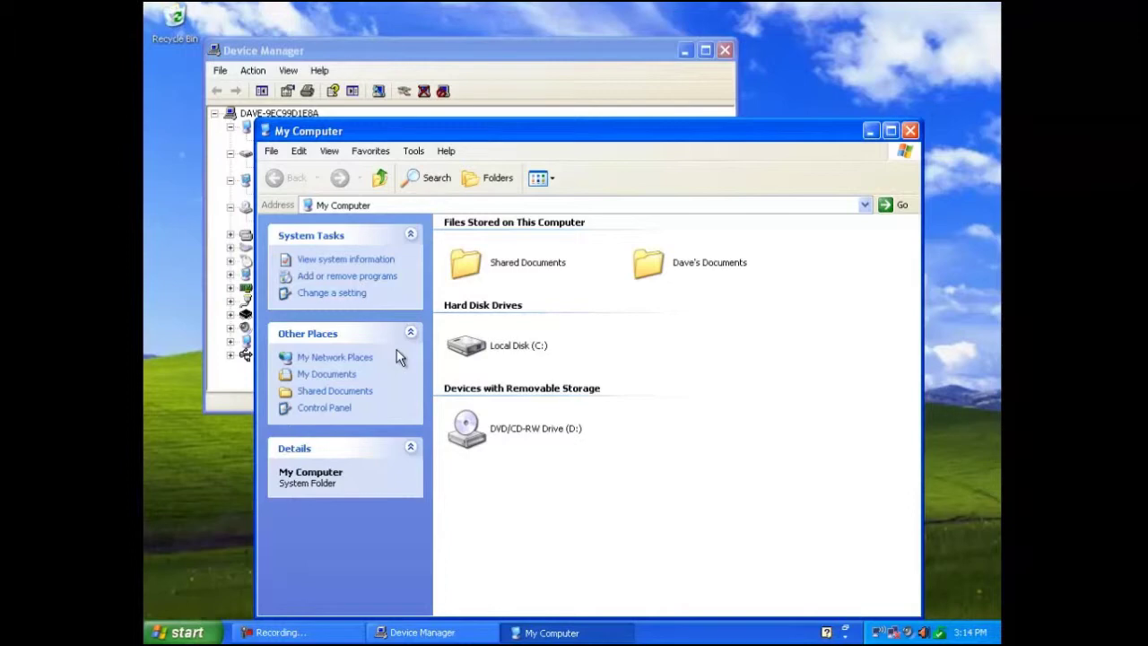
{"action": "left_click", "coordinate": [905, 134]}
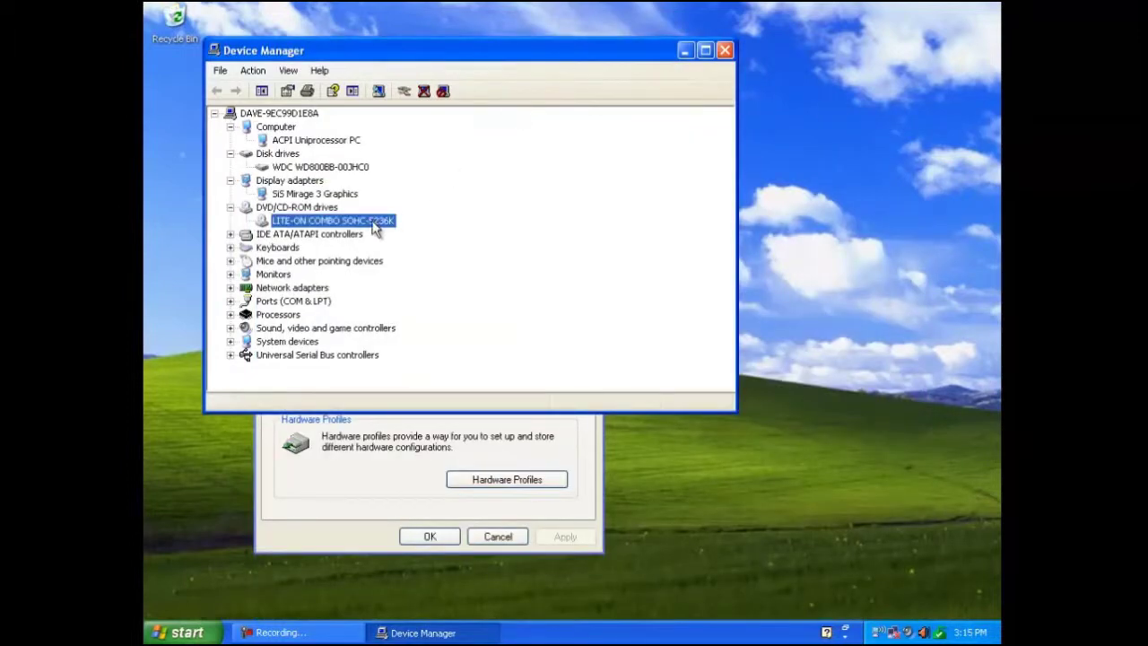
Step: Disable the LITE-ON COMBO SOHC-5236K drive in Device Manager
{"action": "right_click", "coordinate": [375, 228]}
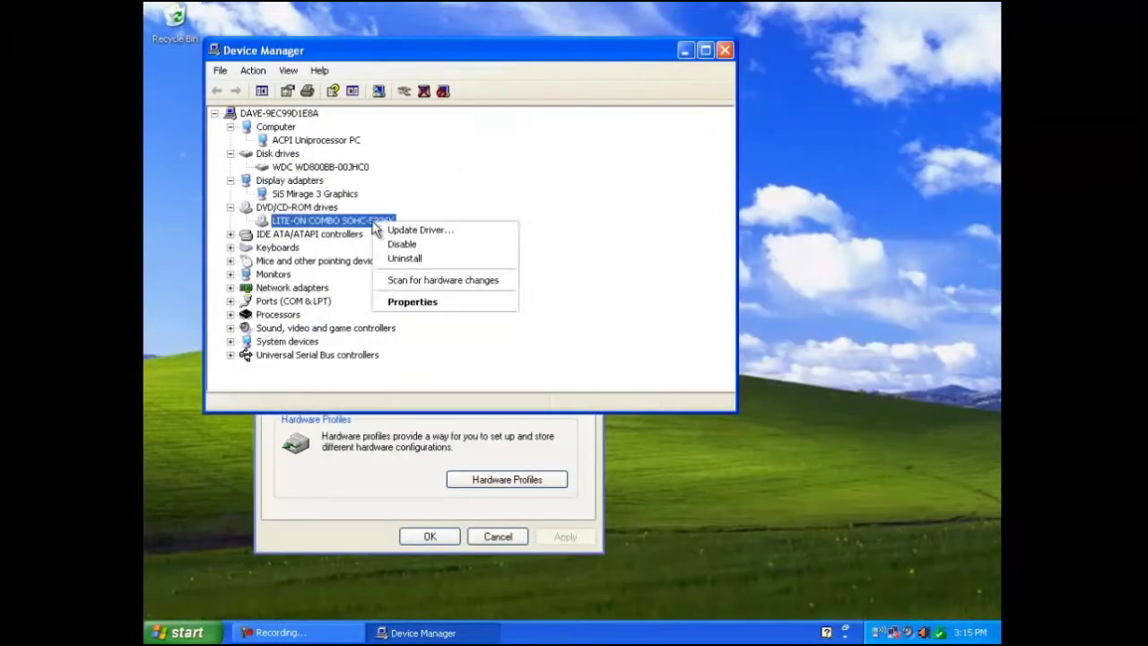
{"action": "left_click", "coordinate": [400, 243]}
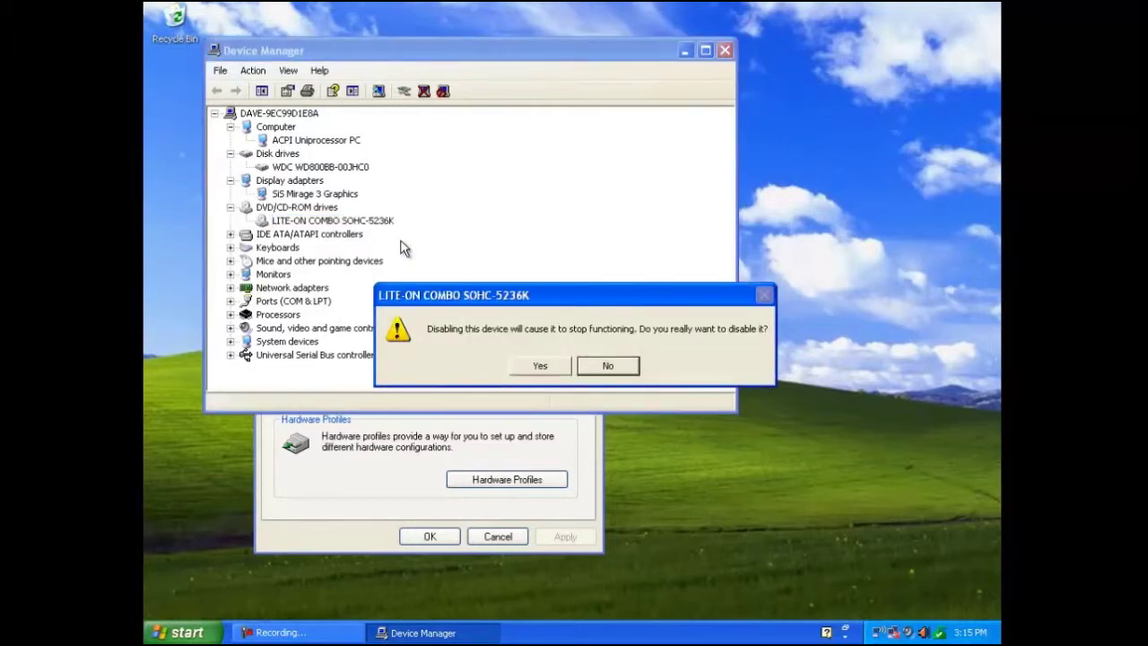
{"action": "left_click", "coordinate": [540, 365]}
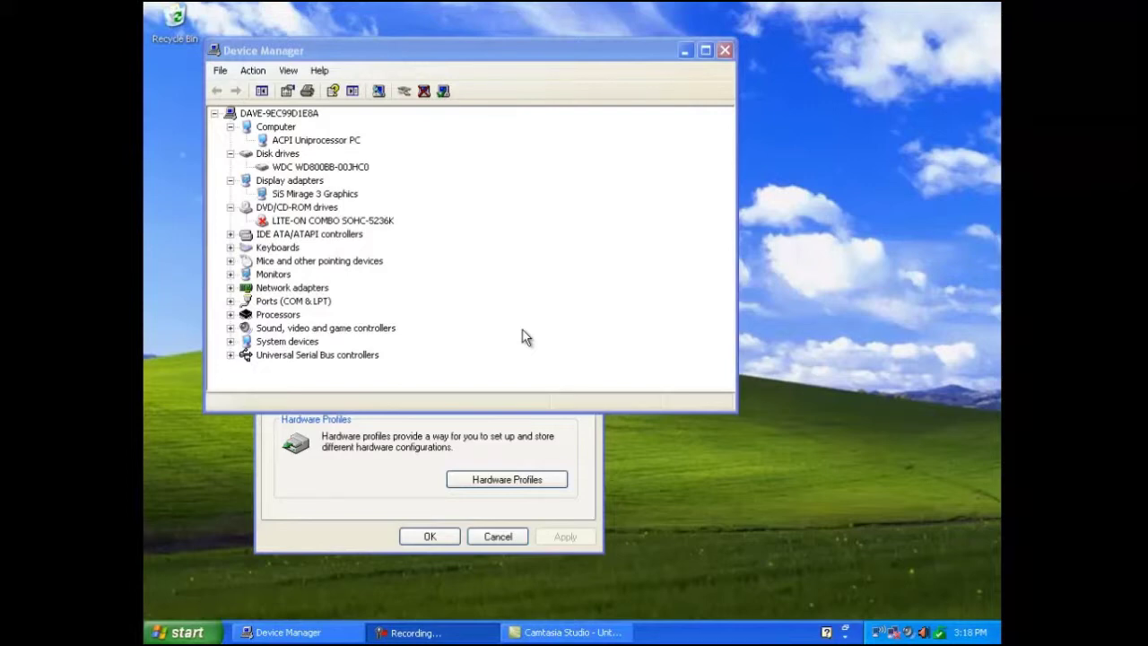
Step: Open the disabled LITE-ON drive's properties to view its device status, and check the drives listed in My Computer
{"action": "left_click", "coordinate": [379, 222]}
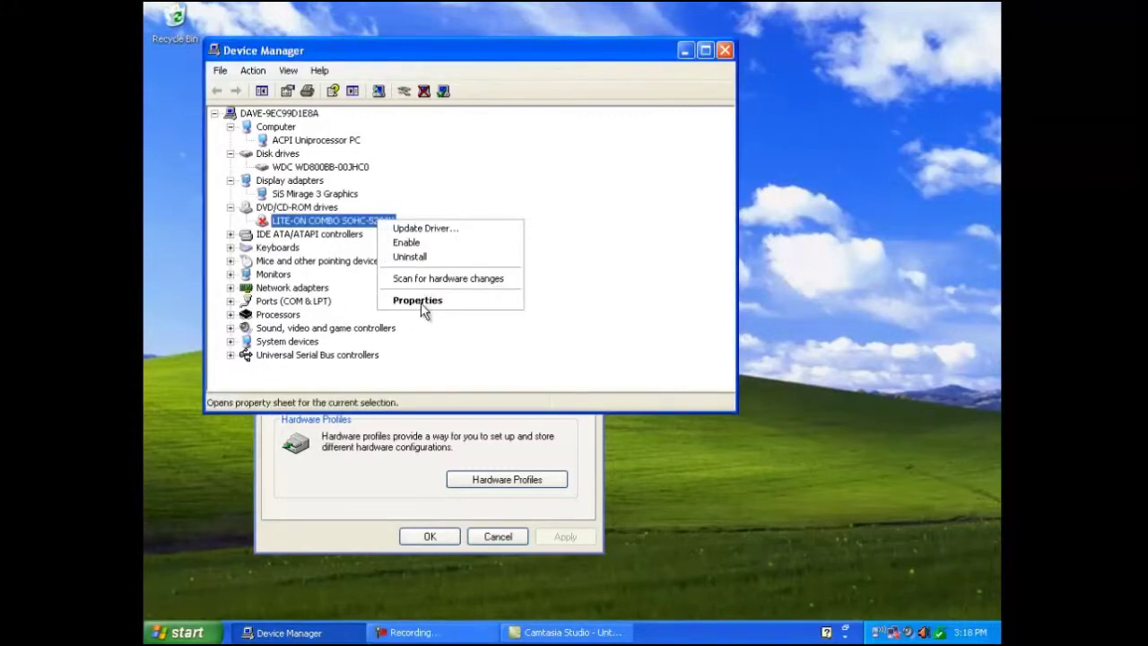
{"action": "left_click", "coordinate": [420, 301]}
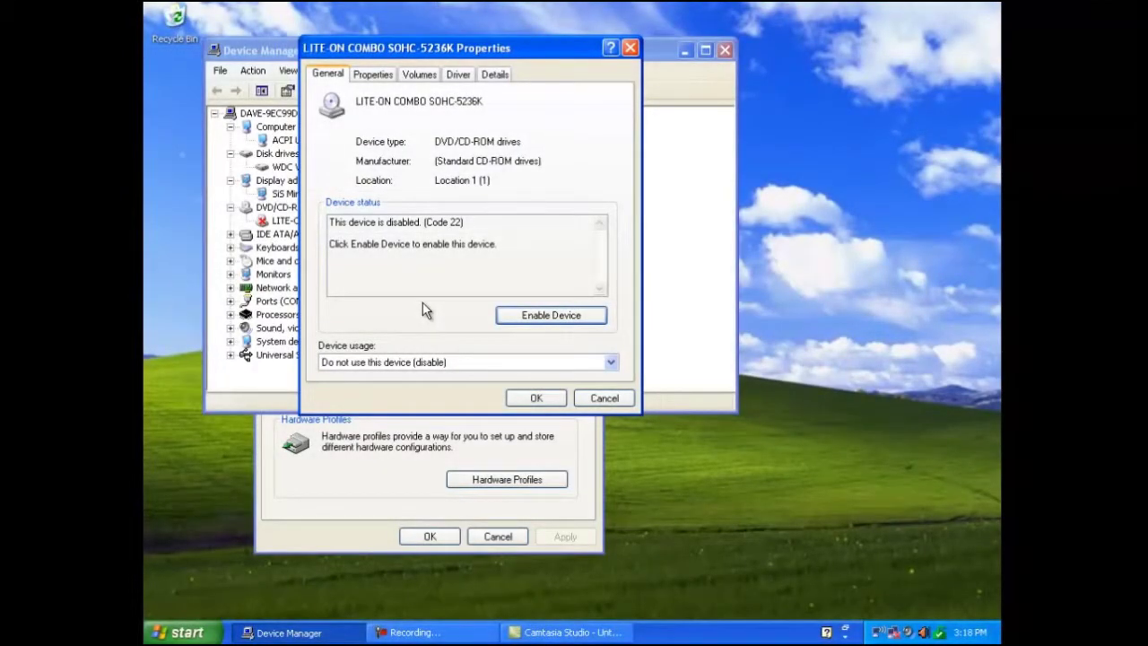
{"action": "left_click", "coordinate": [180, 632]}
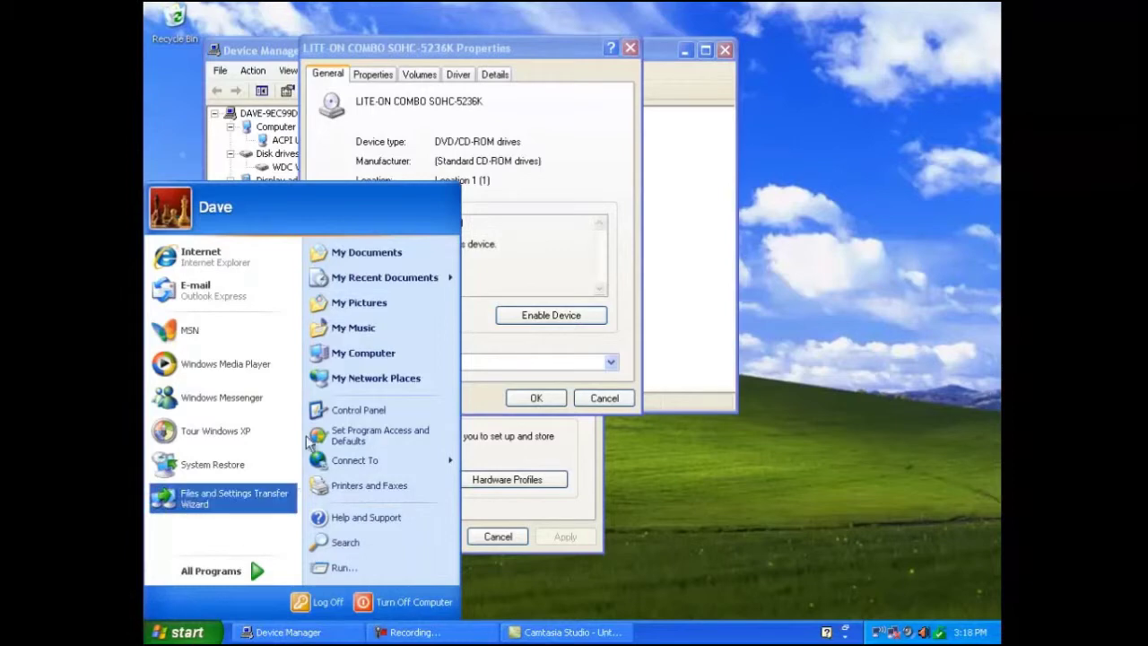
{"action": "left_click", "coordinate": [374, 352]}
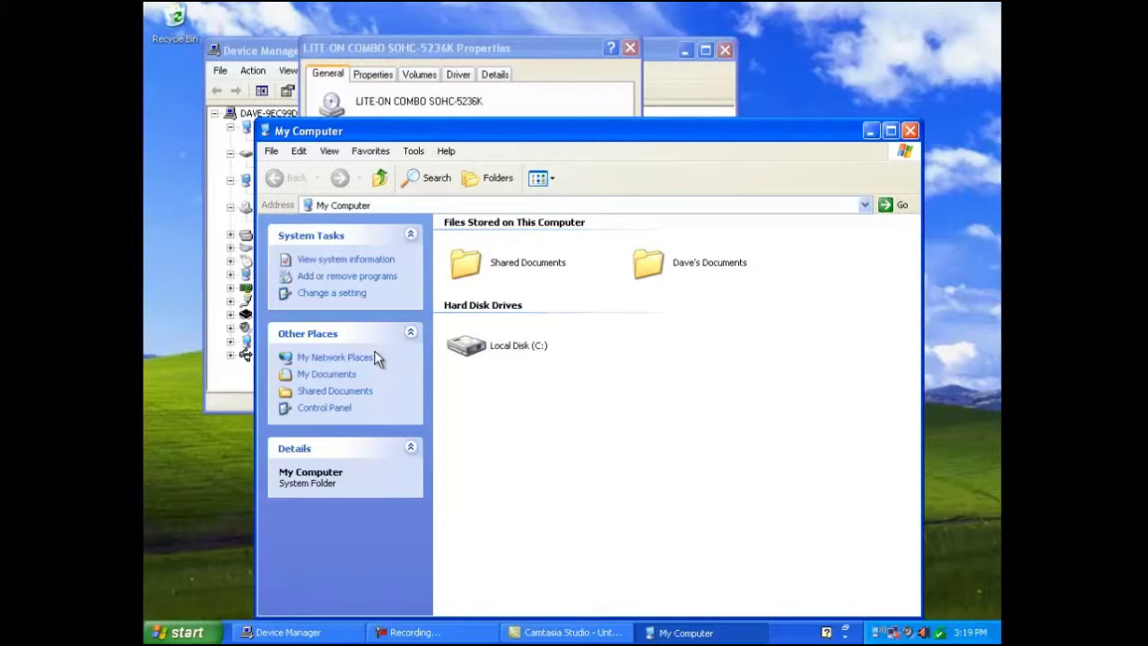
Step: Enable the LITE-ON COMBO SOHC-5236K drive from its properties, and close the properties and My Computer windows
{"action": "left_click", "coordinate": [506, 47]}
{"action": "left_click", "coordinate": [543, 316]}
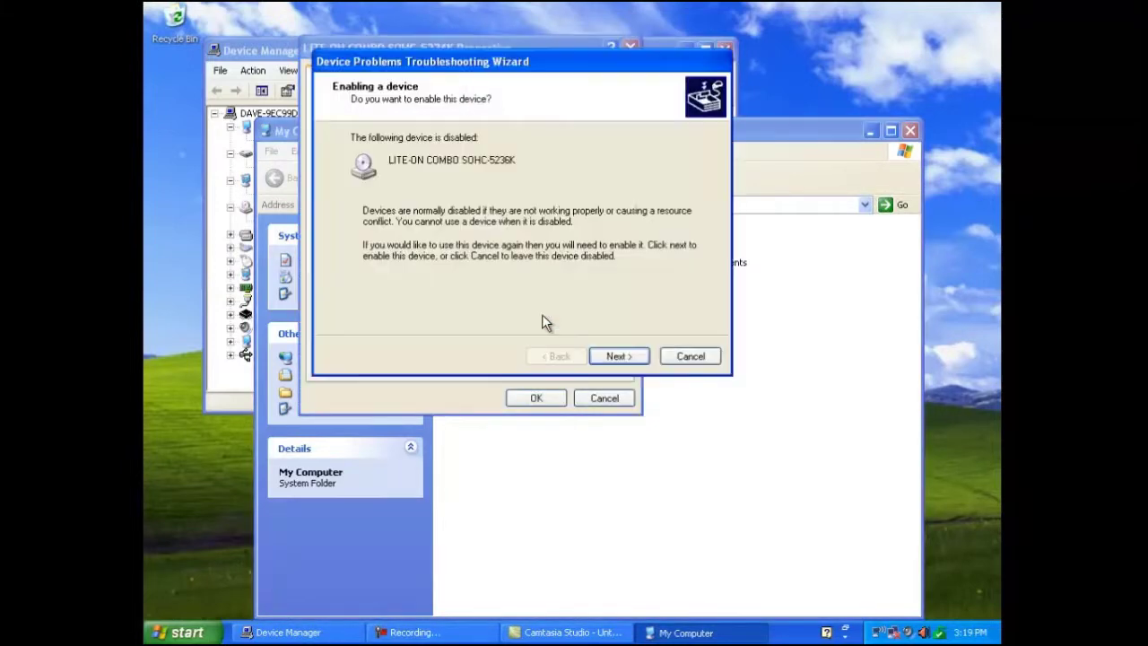
{"action": "left_click", "coordinate": [619, 356]}
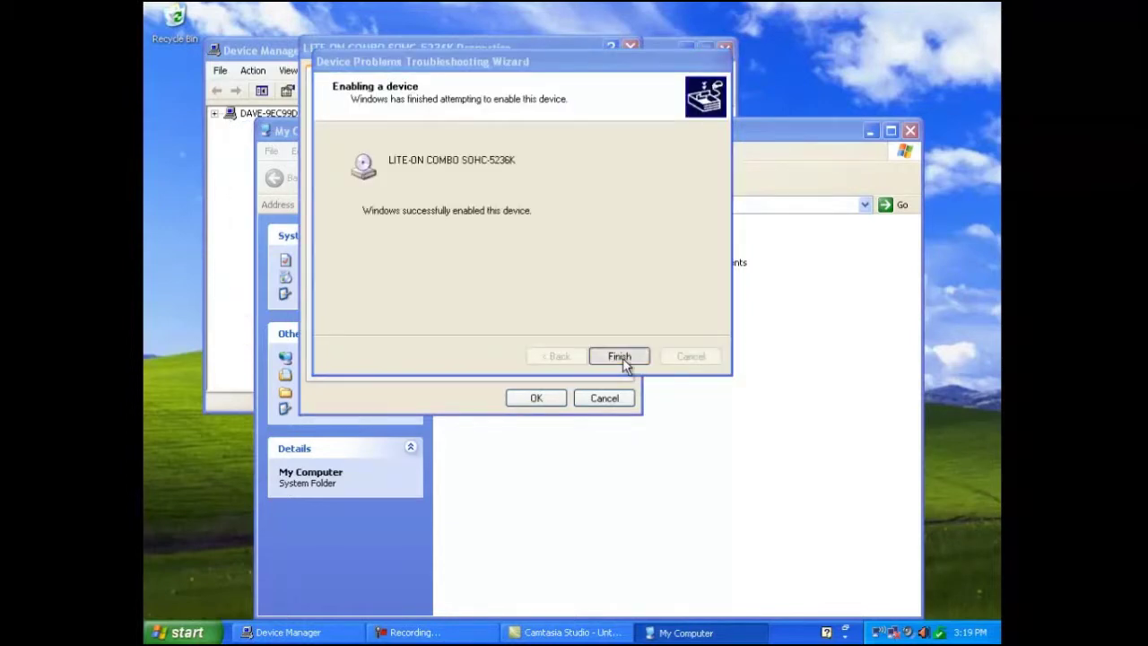
{"action": "left_click", "coordinate": [620, 357]}
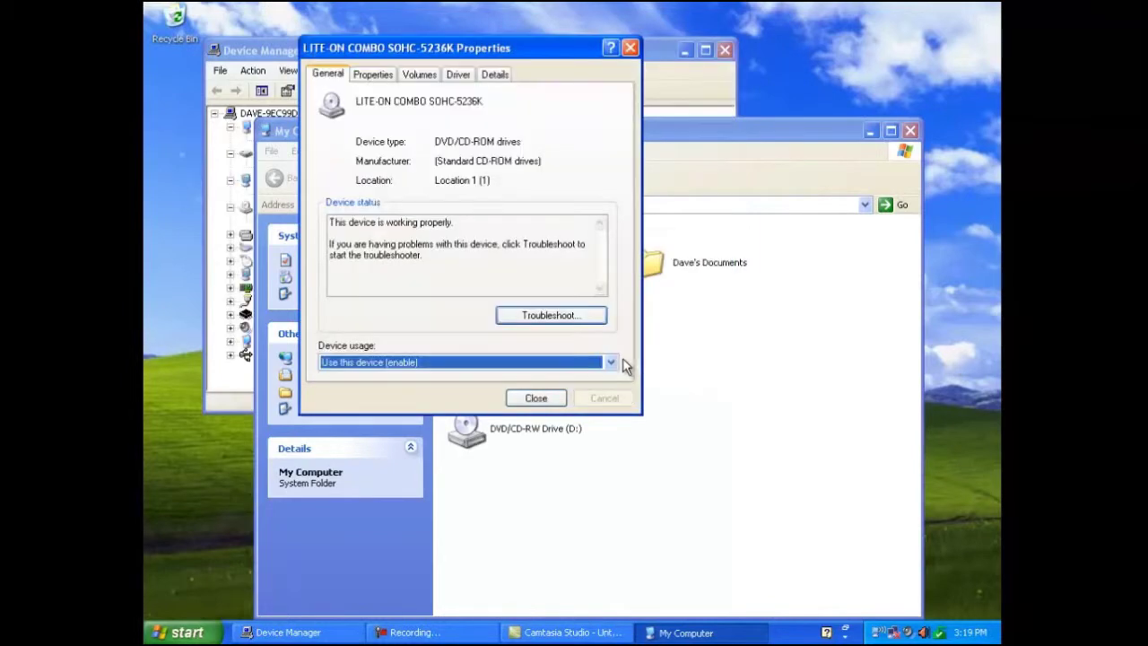
{"action": "left_click", "coordinate": [536, 399]}
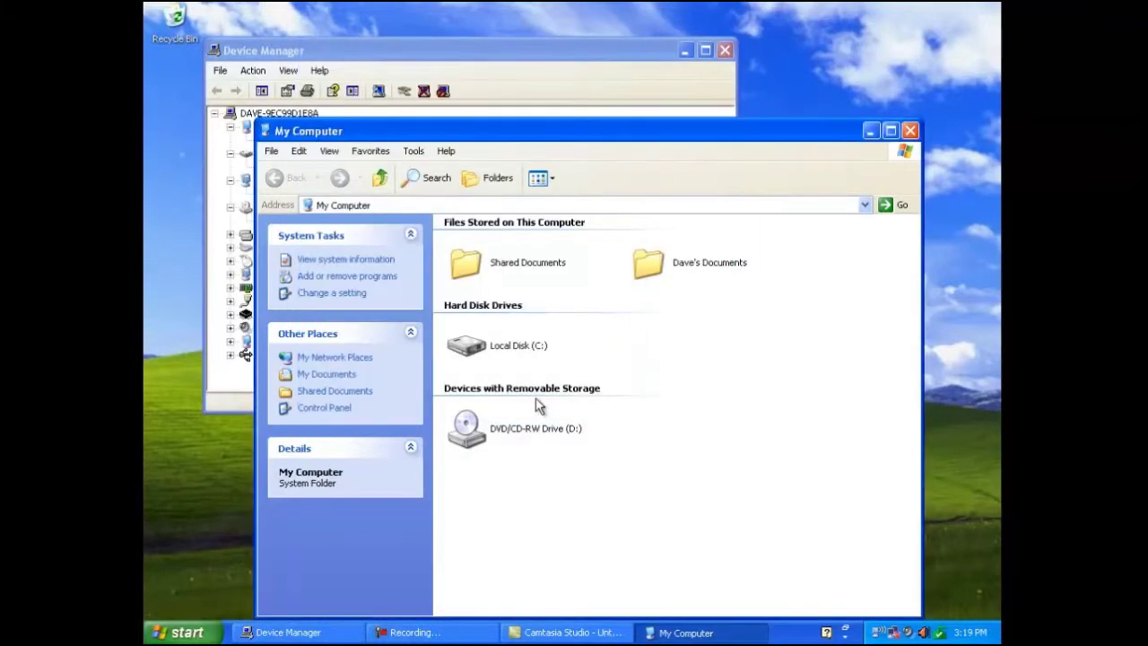
{"action": "left_click", "coordinate": [906, 131]}
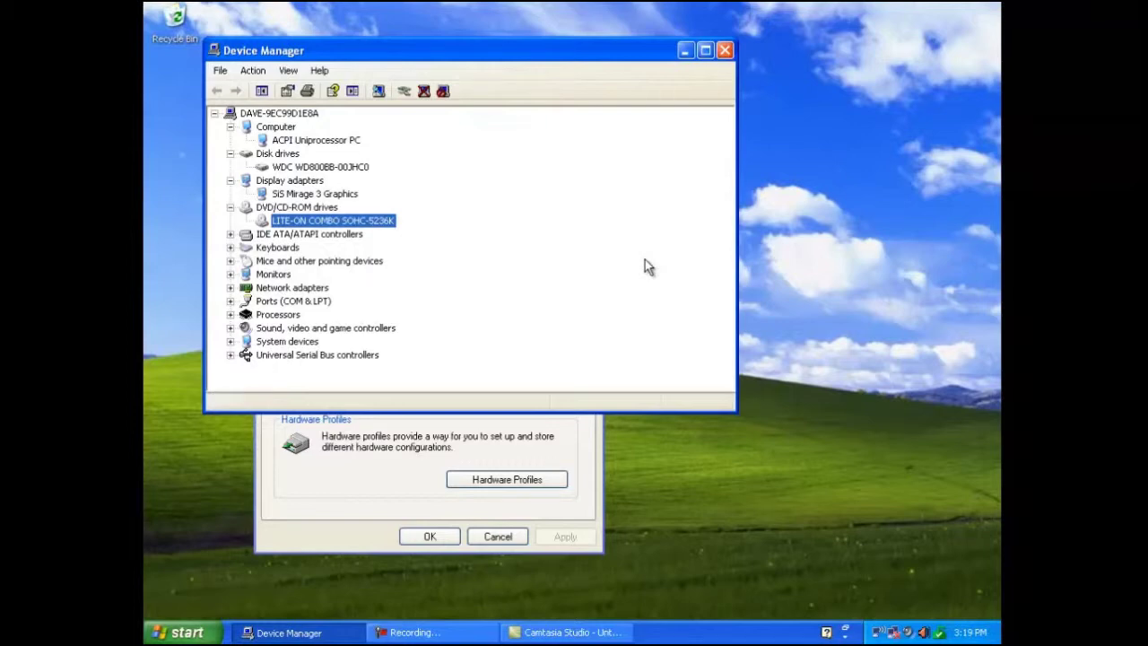
Step: Expand the Mice and other pointing devices and Ports (COM & LPT) categories to examine their devices
{"action": "left_click", "coordinate": [344, 262]}
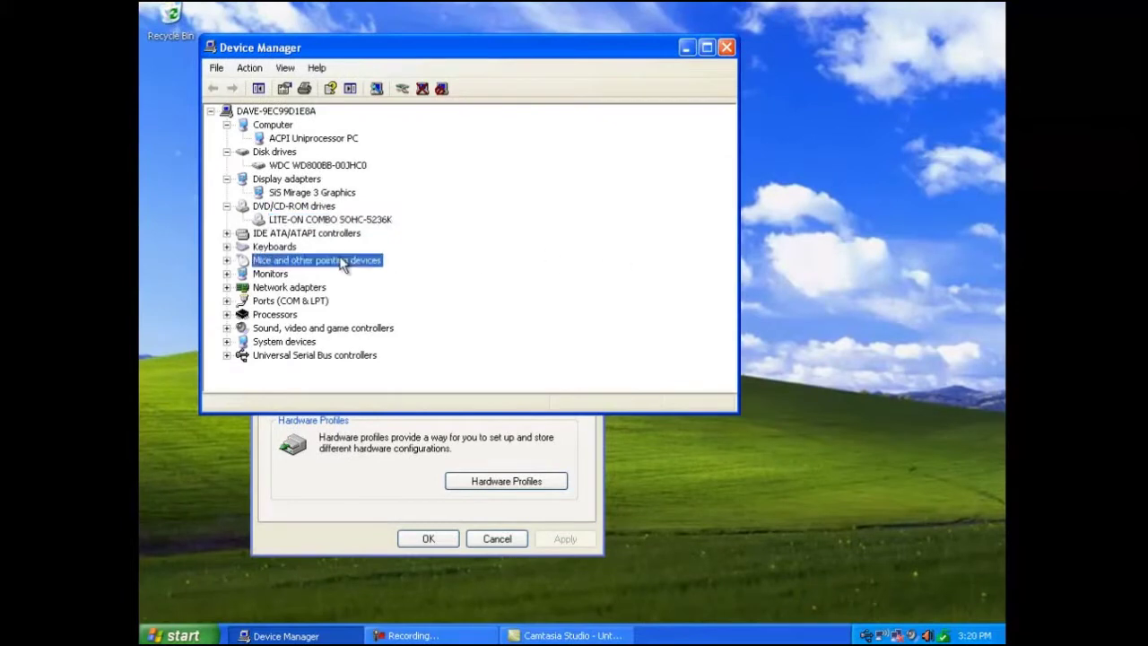
{"action": "double_click", "coordinate": [345, 262]}
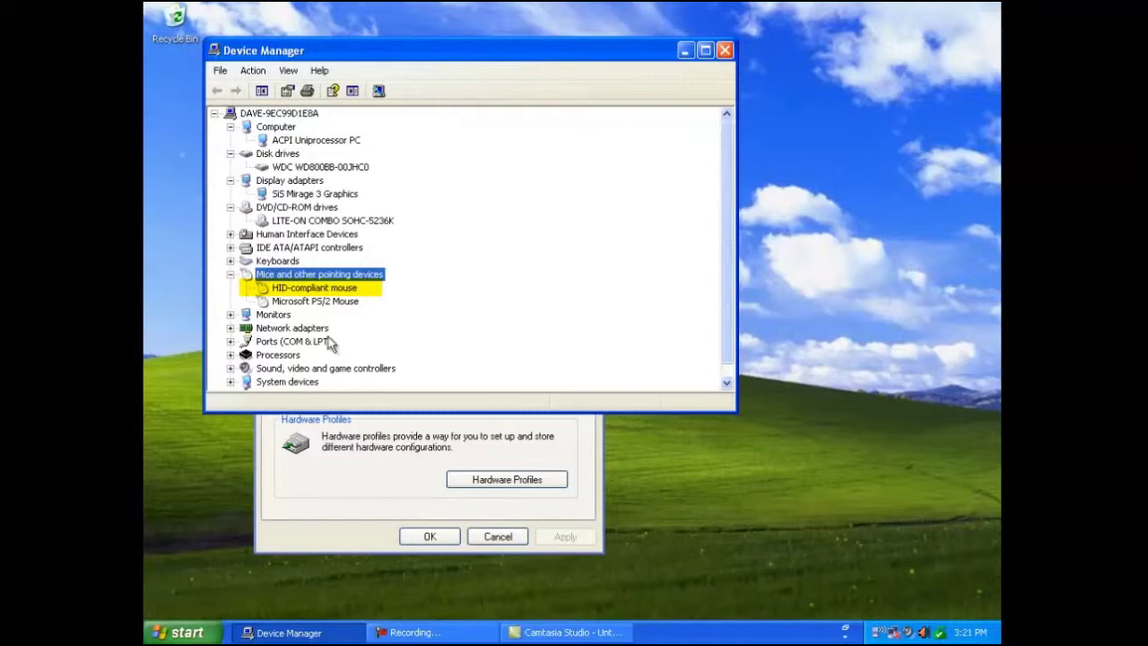
{"action": "double_click", "coordinate": [314, 342]}
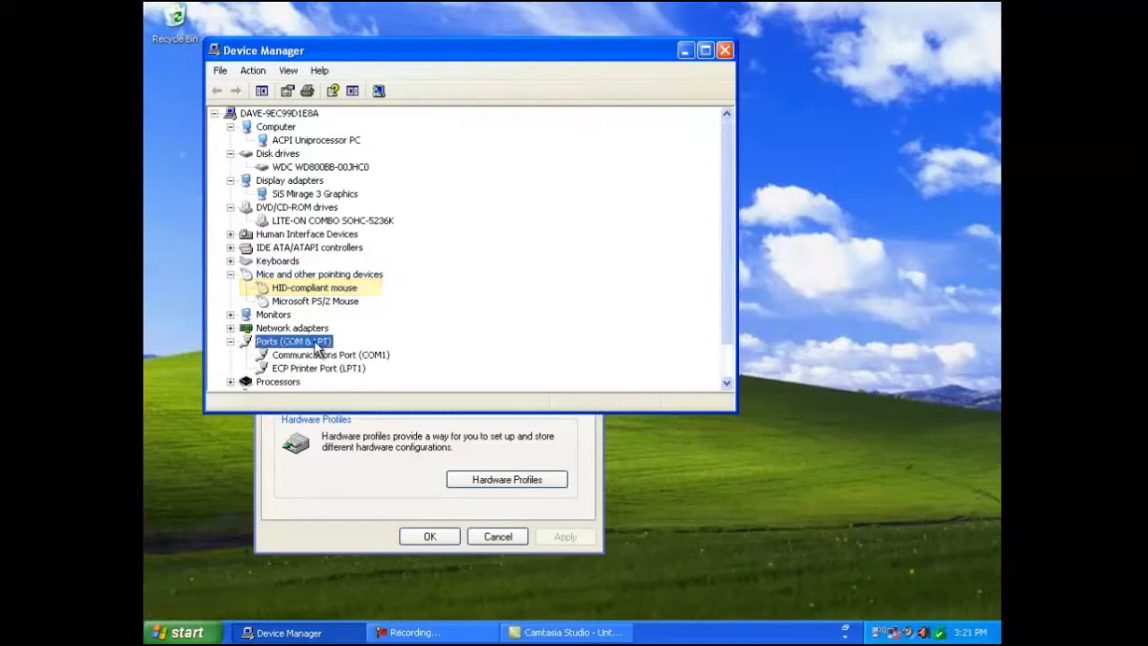
Step: View the resource settings in the Communications Port (COM1) properties, and close the properties, Device Manager and System Properties
{"action": "left_click", "coordinate": [327, 357]}
{"action": "right_click", "coordinate": [324, 356]}
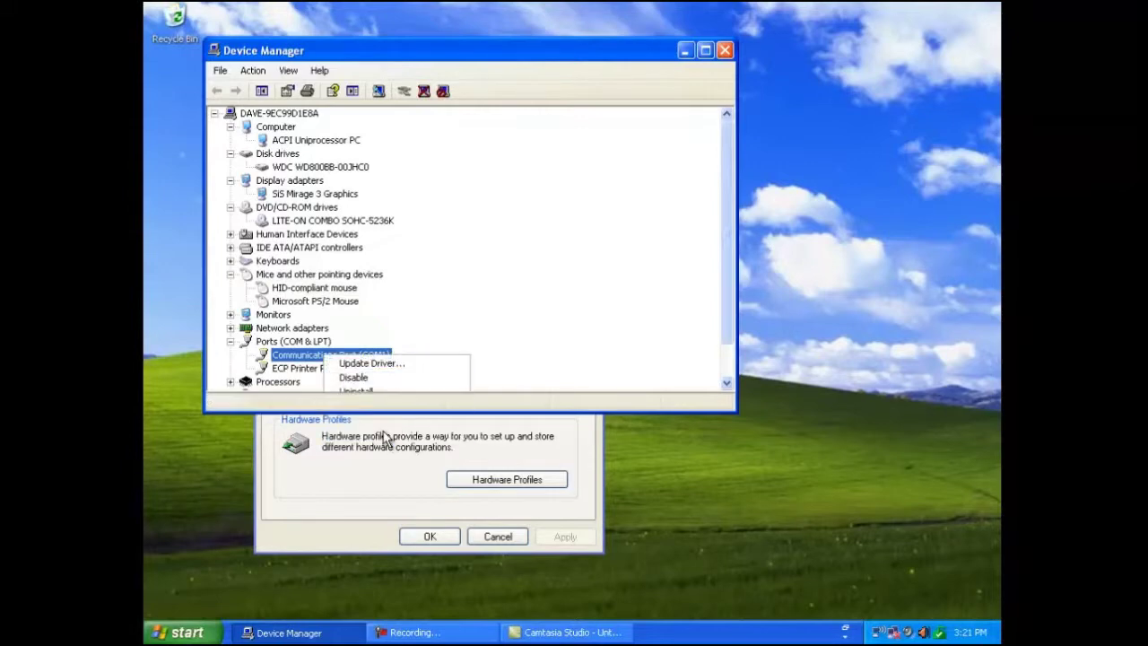
{"action": "left_click", "coordinate": [384, 437]}
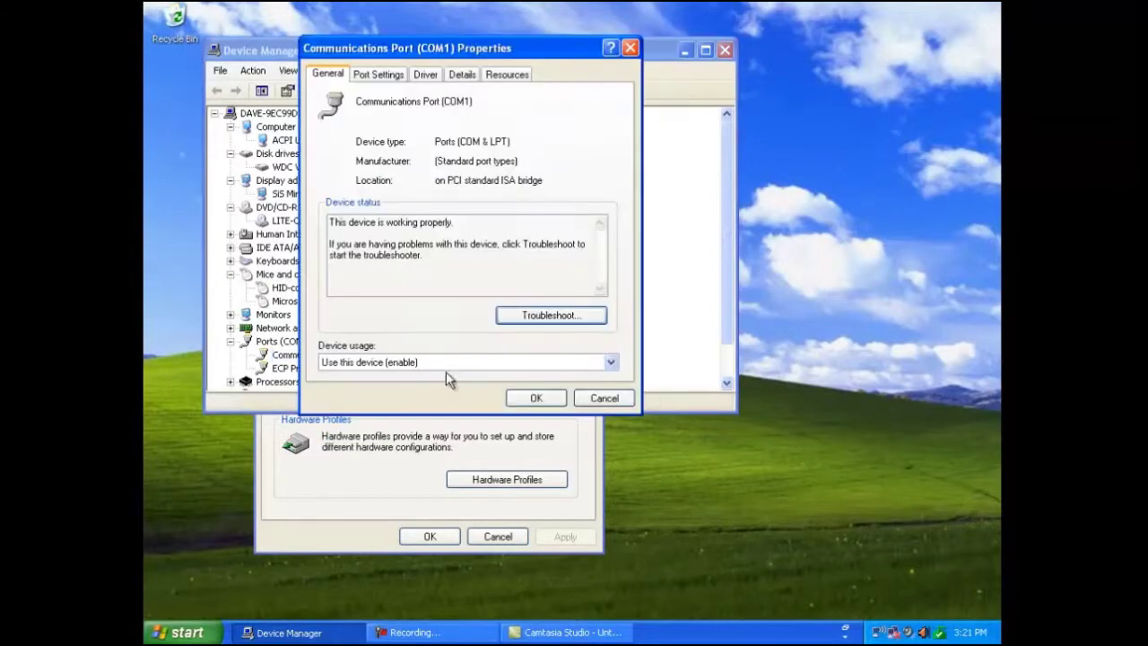
{"action": "left_click", "coordinate": [511, 77]}
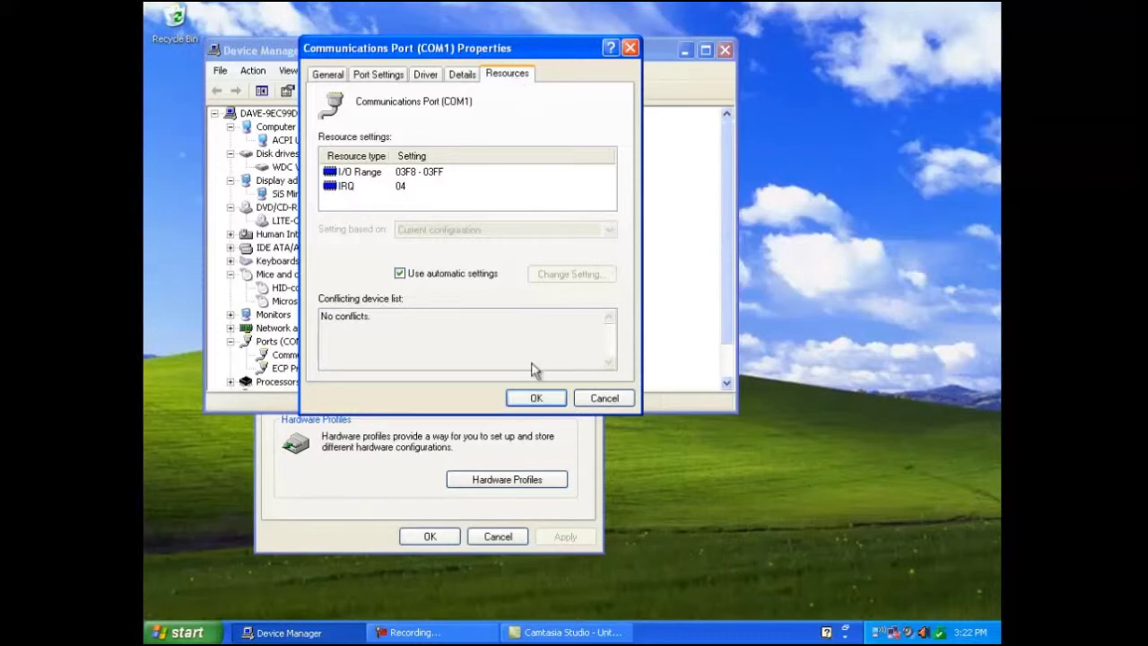
{"action": "left_click", "coordinate": [534, 400]}
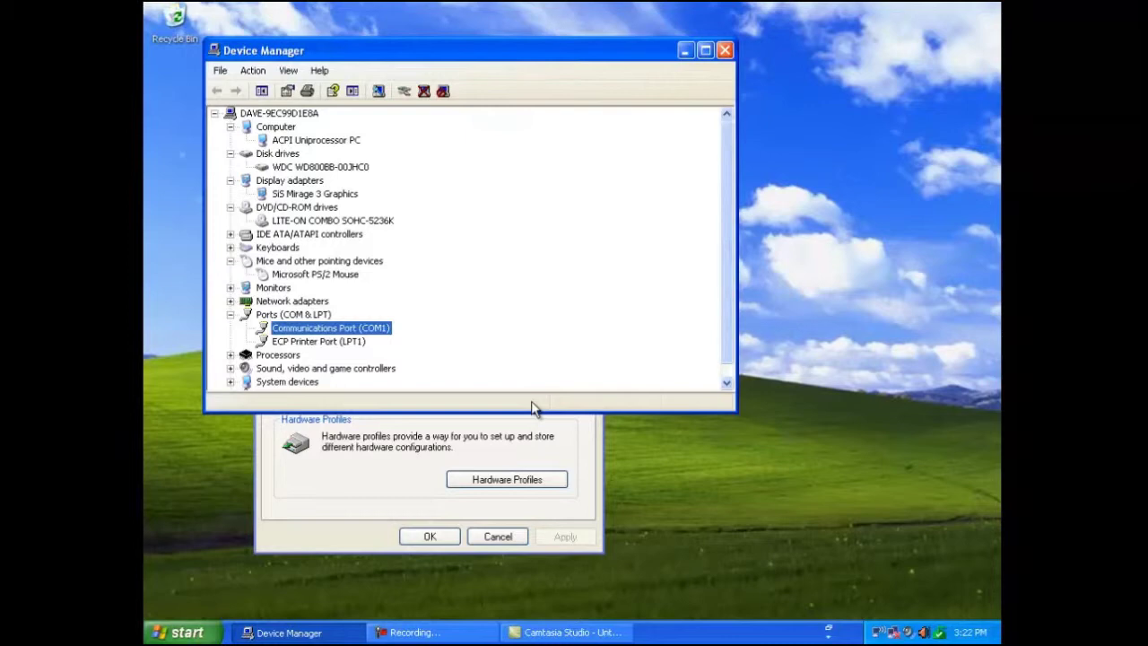
{"action": "left_click", "coordinate": [726, 50]}
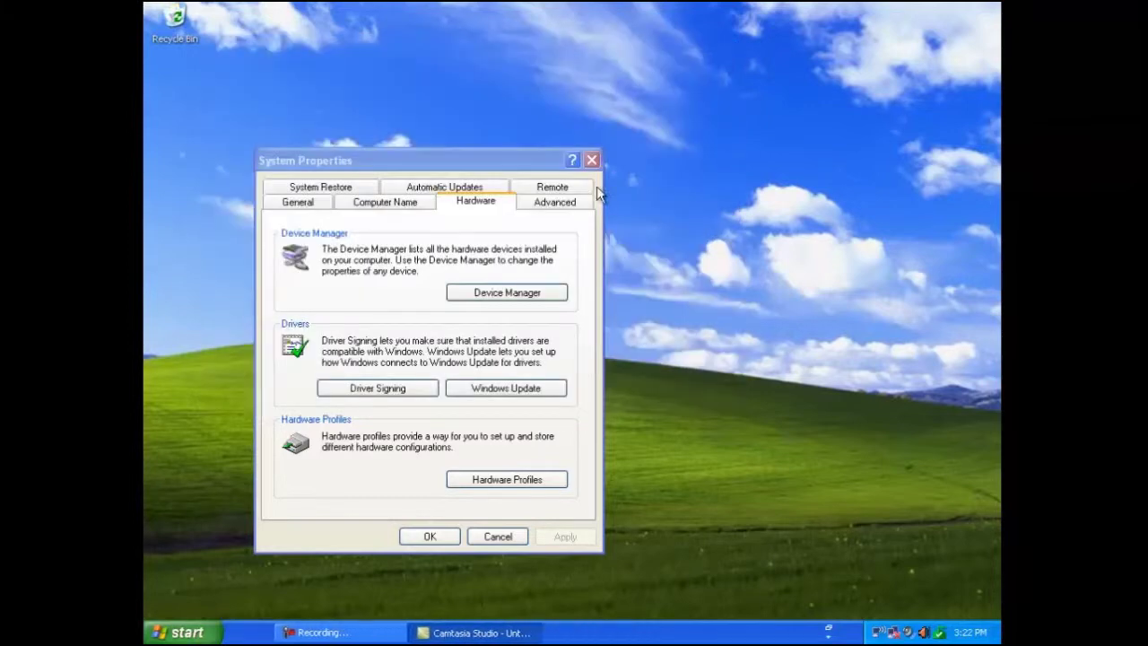
{"action": "left_click", "coordinate": [438, 536]}
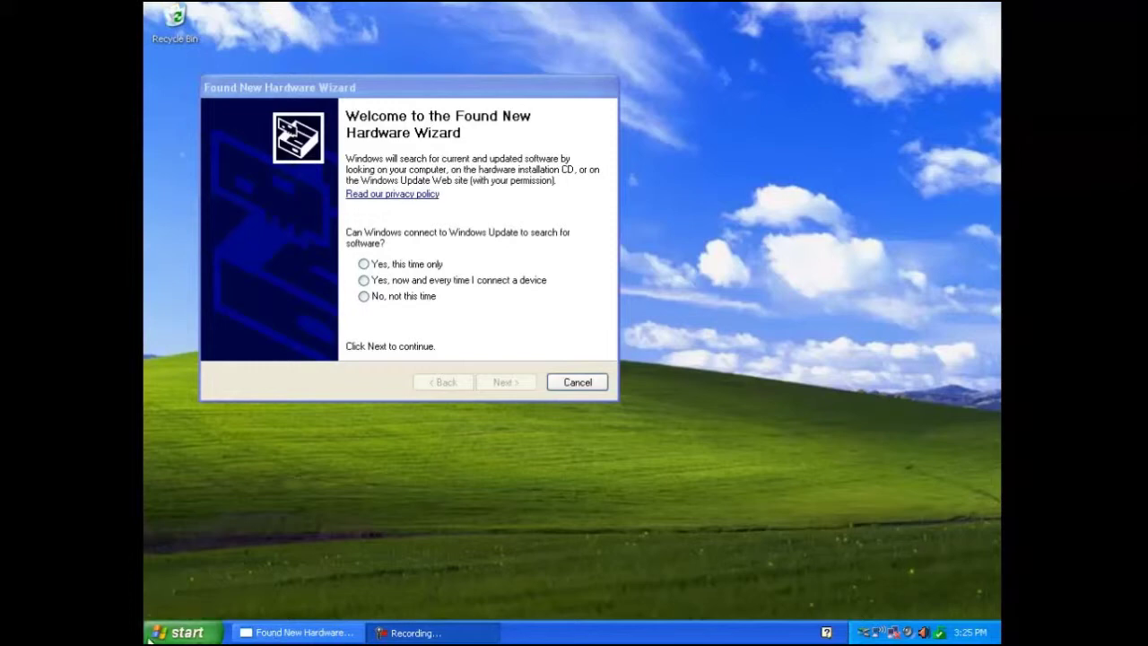
Step: Open Device Manager from the Hardware section of My Computer's system properties, leaving the Found New Hardware Wizard unanswered
{"action": "left_click", "coordinate": [184, 633]}
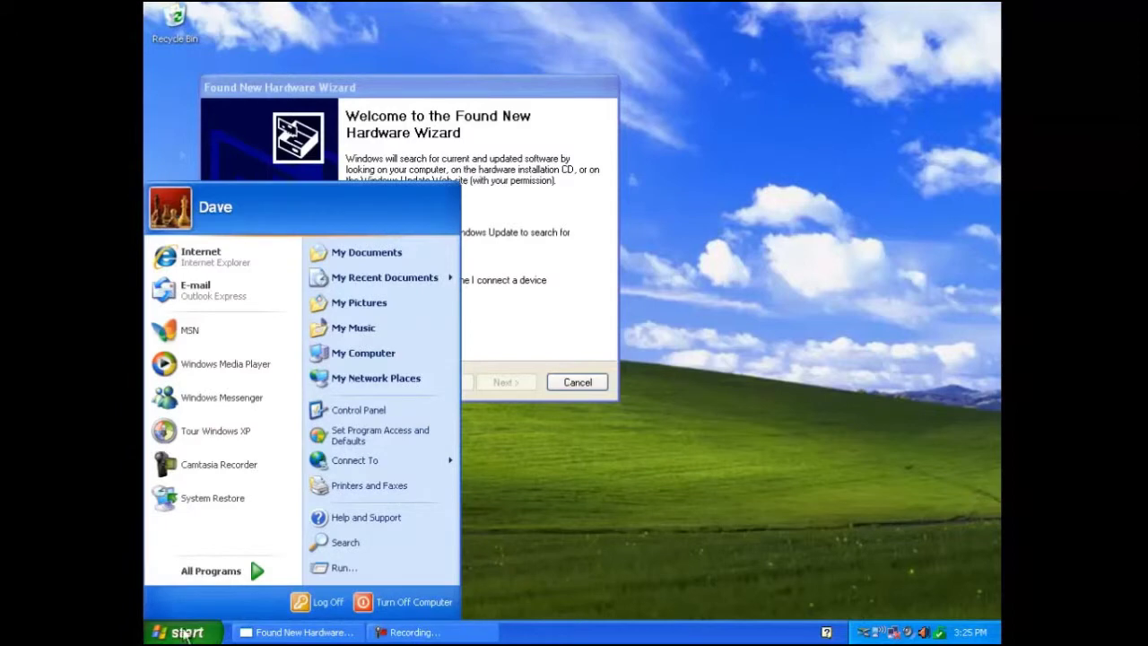
{"action": "right_click", "coordinate": [386, 355]}
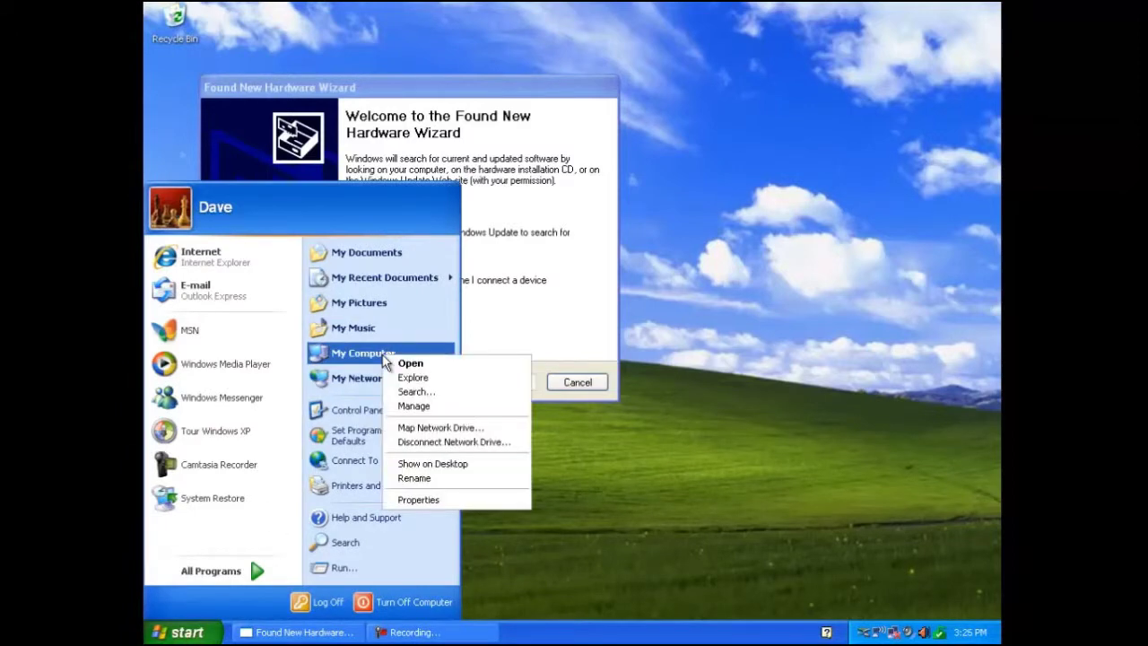
{"action": "left_click", "coordinate": [429, 500]}
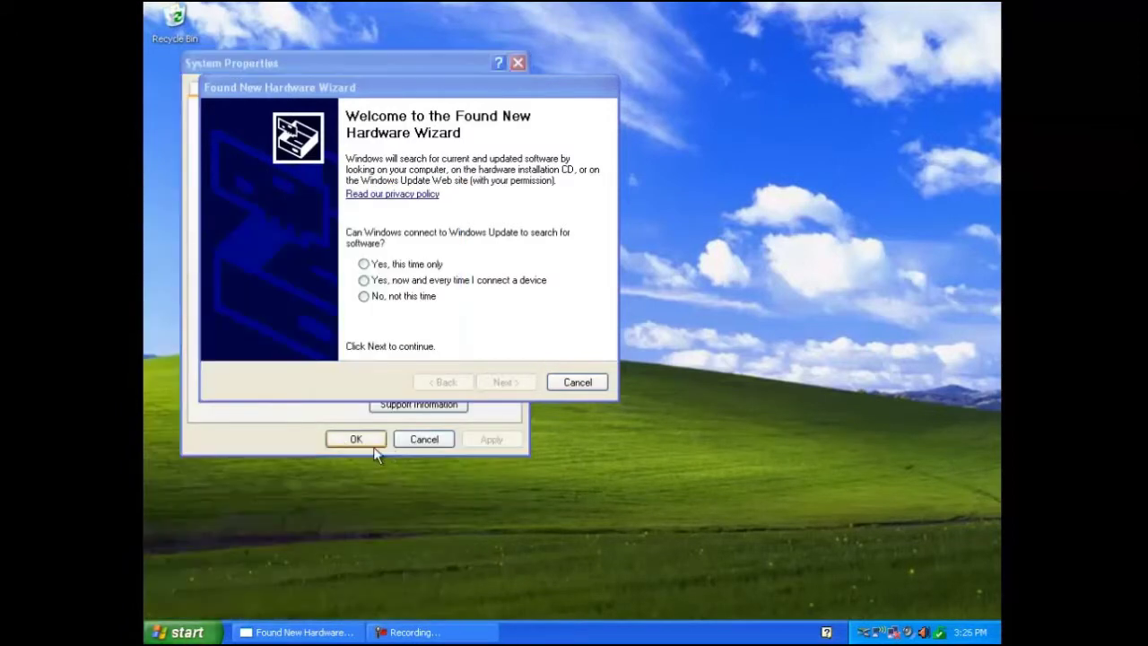
{"action": "left_click", "coordinate": [267, 428]}
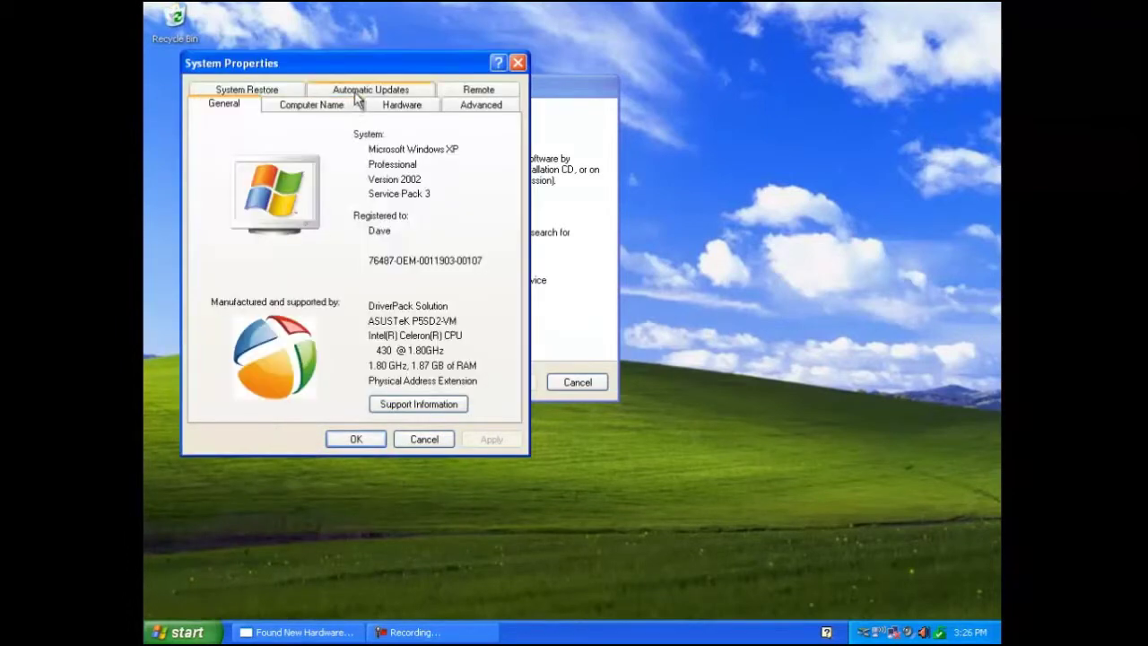
{"action": "left_click", "coordinate": [401, 104]}
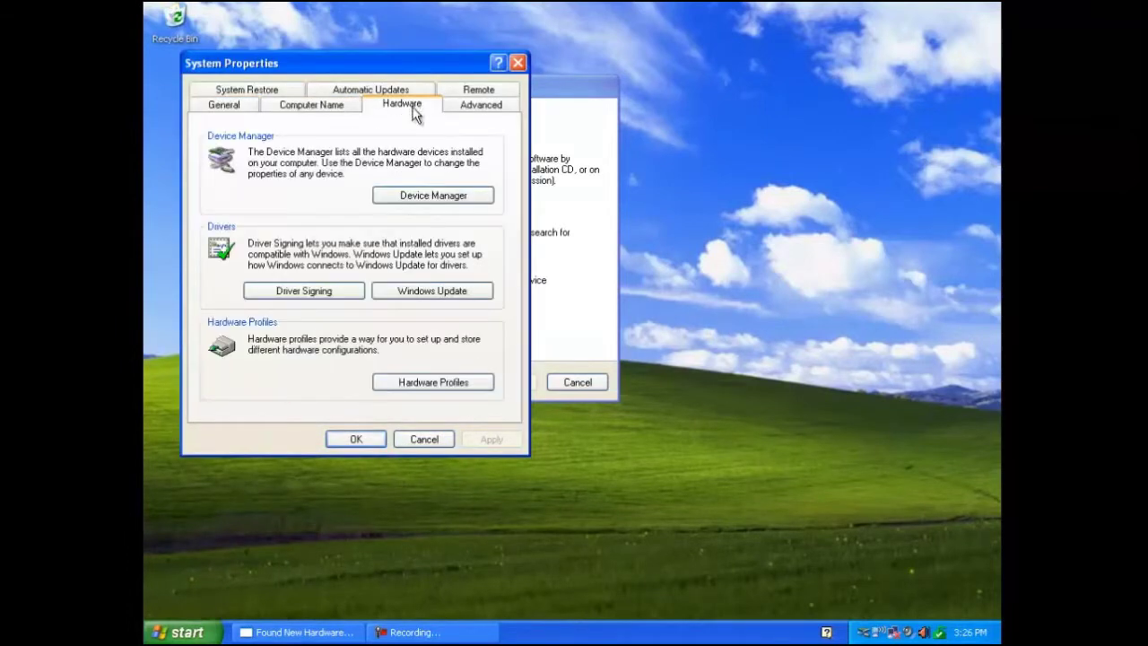
{"action": "left_click", "coordinate": [425, 195]}
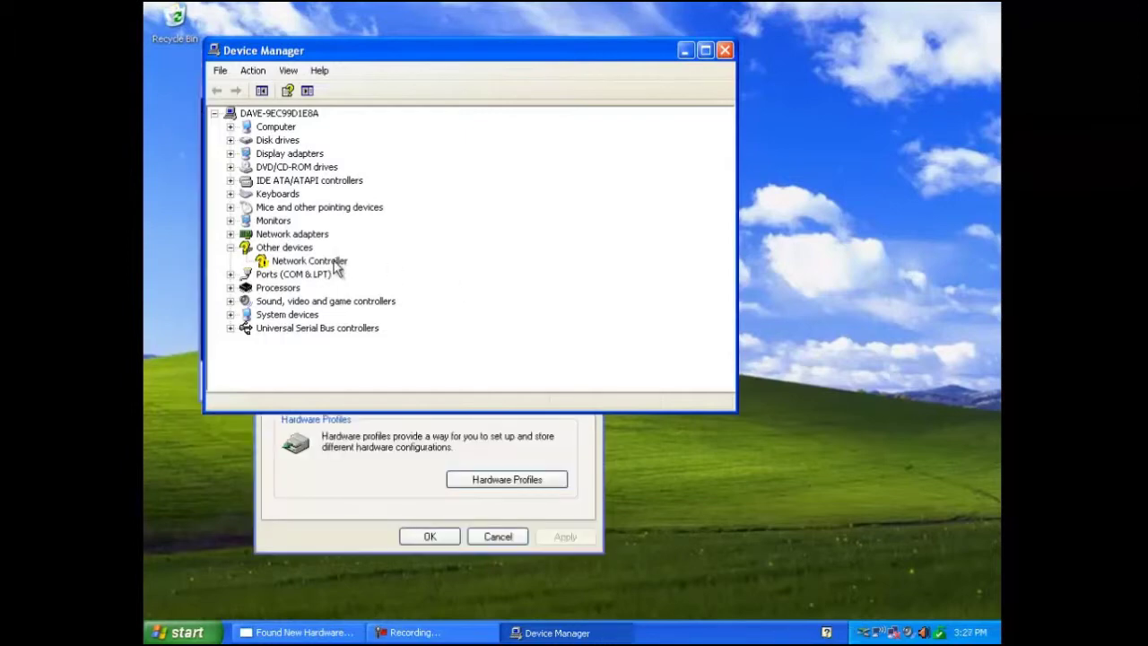
Step: Open the properties of the Network Controller under Other devices, and quit the TP-LINK Setup Wizard
{"action": "left_click", "coordinate": [336, 262]}
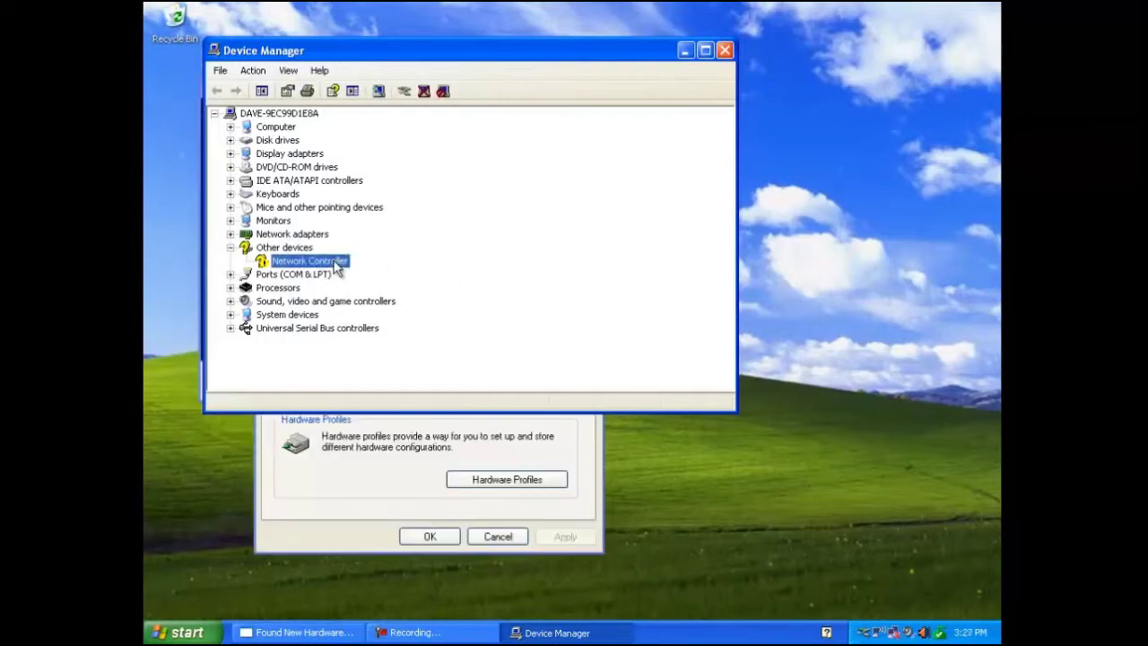
{"action": "right_click", "coordinate": [335, 262]}
{"action": "left_click", "coordinate": [372, 342]}
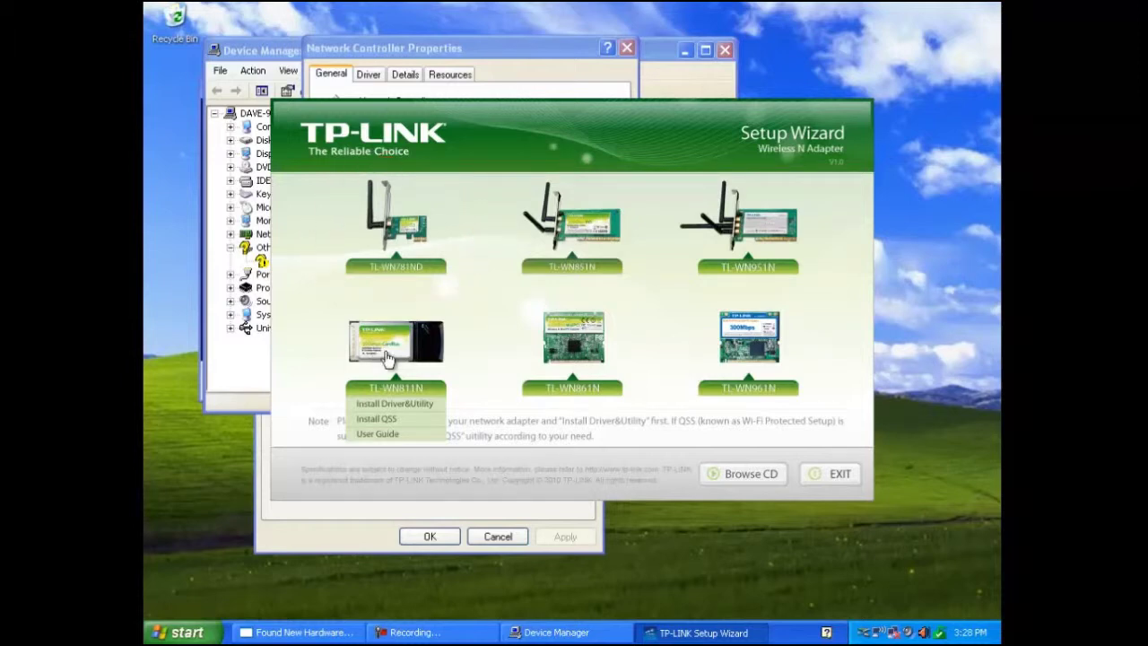
{"action": "left_click", "coordinate": [820, 476]}
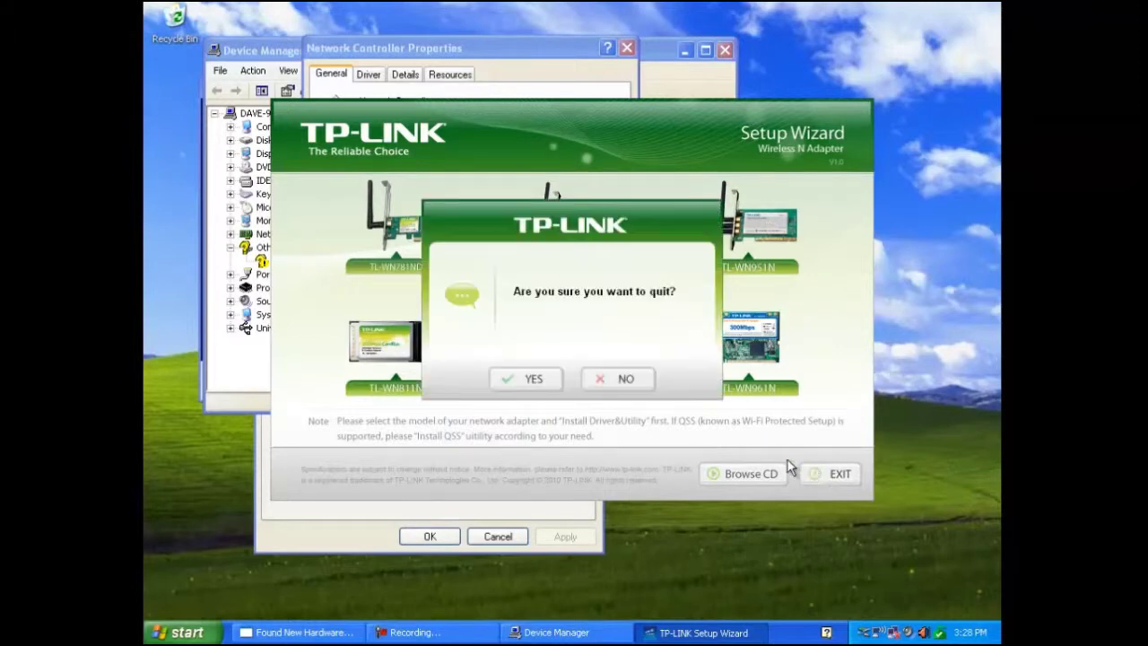
{"action": "left_click", "coordinate": [529, 379]}
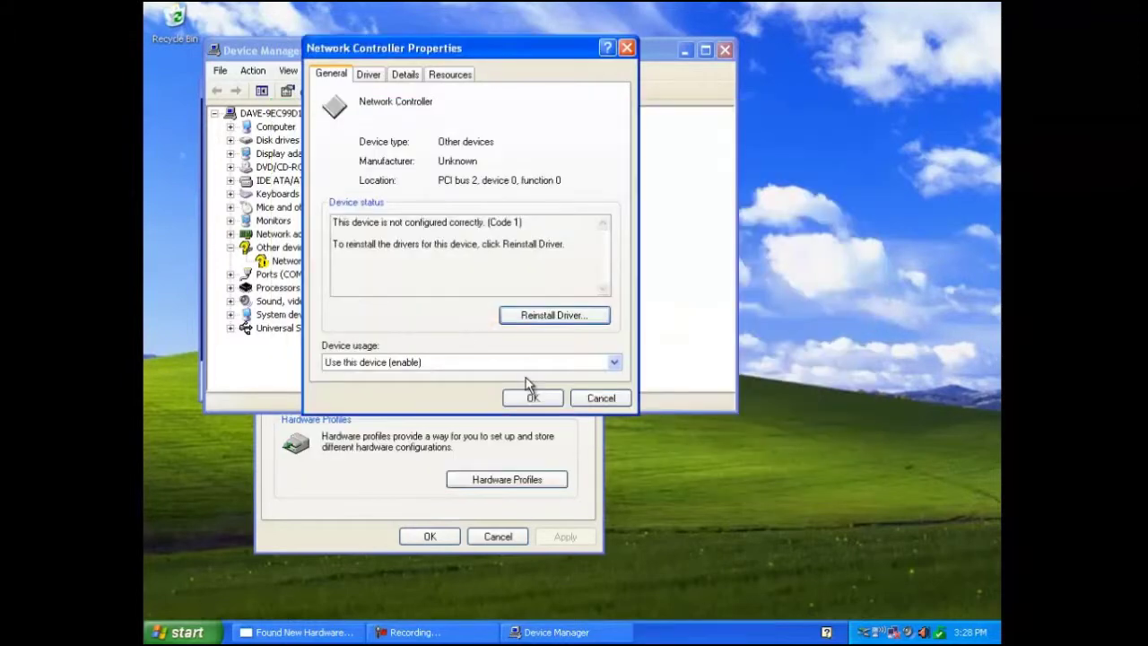
Step: Browse the CD062A8 (D:) disc to TL-WN781ND\Driver Files\Windows 2000_XP to locate the driver files, and close the folder windows
{"action": "left_click", "coordinate": [190, 632]}
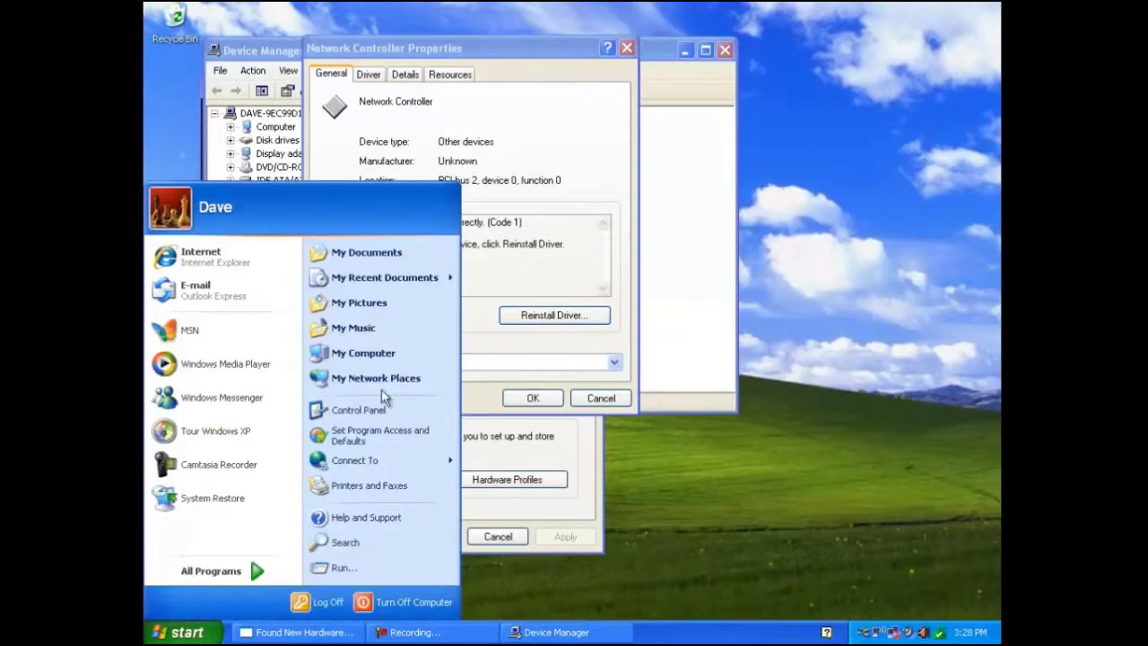
{"action": "left_click", "coordinate": [389, 355]}
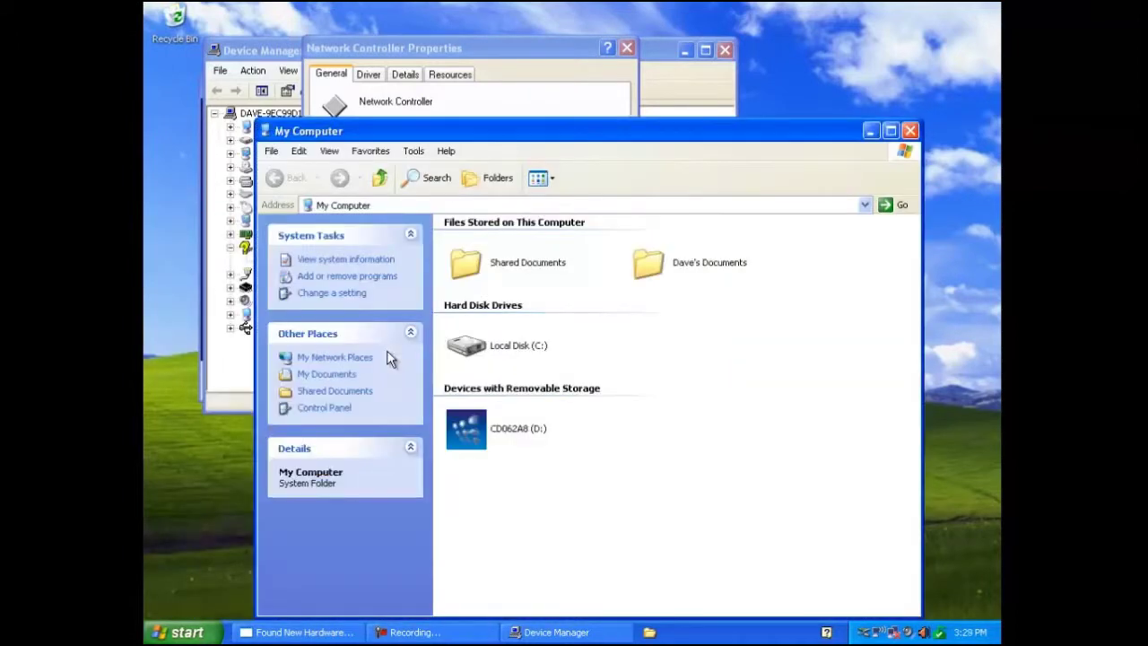
{"action": "right_click", "coordinate": [499, 435]}
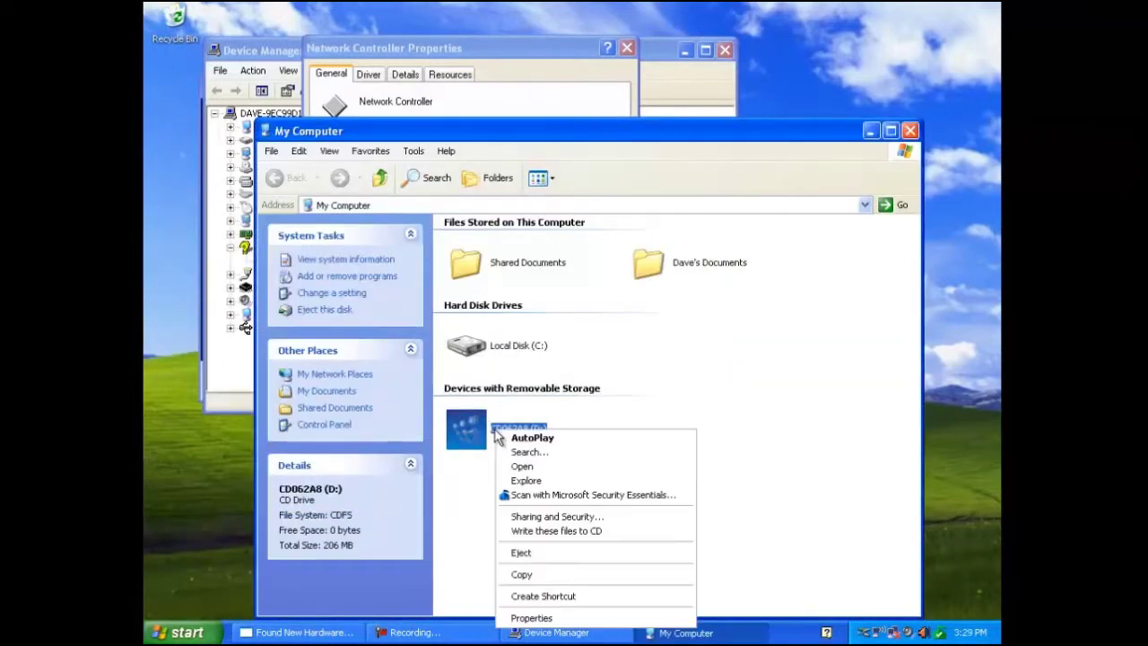
{"action": "left_click", "coordinate": [527, 482]}
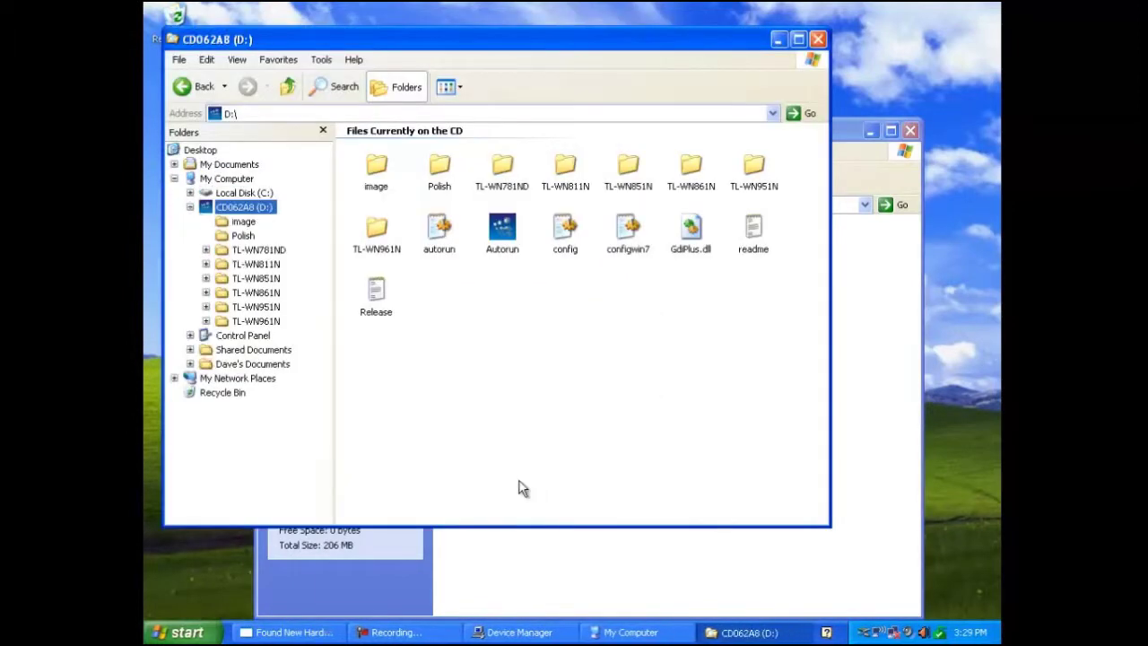
{"action": "left_click", "coordinate": [503, 173]}
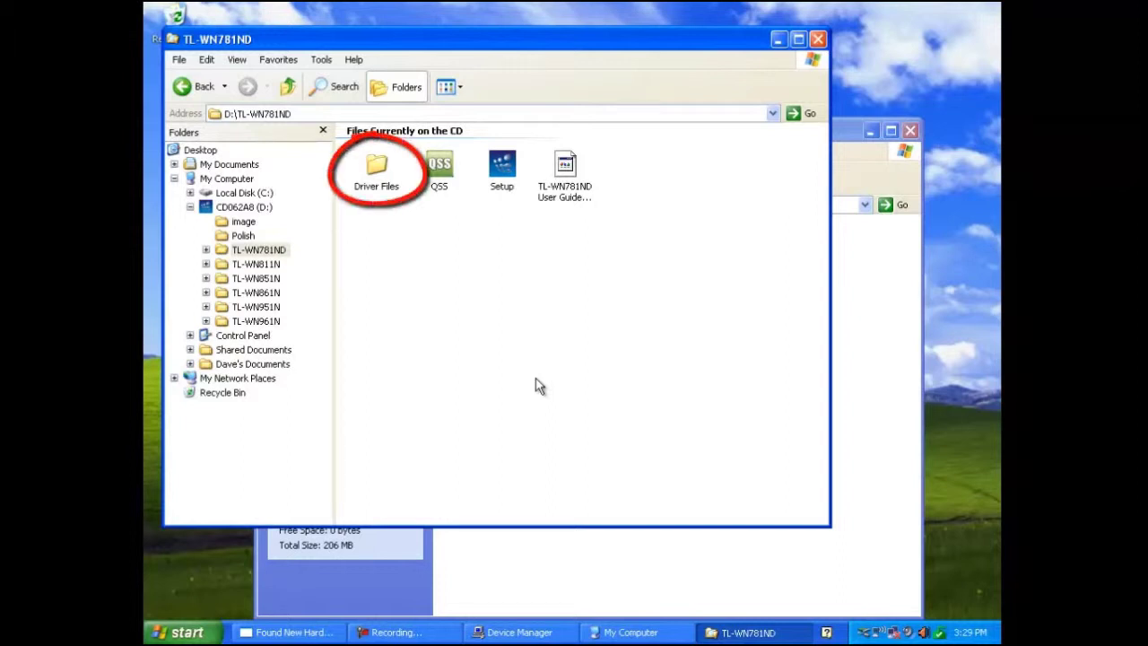
{"action": "double_click", "coordinate": [375, 173]}
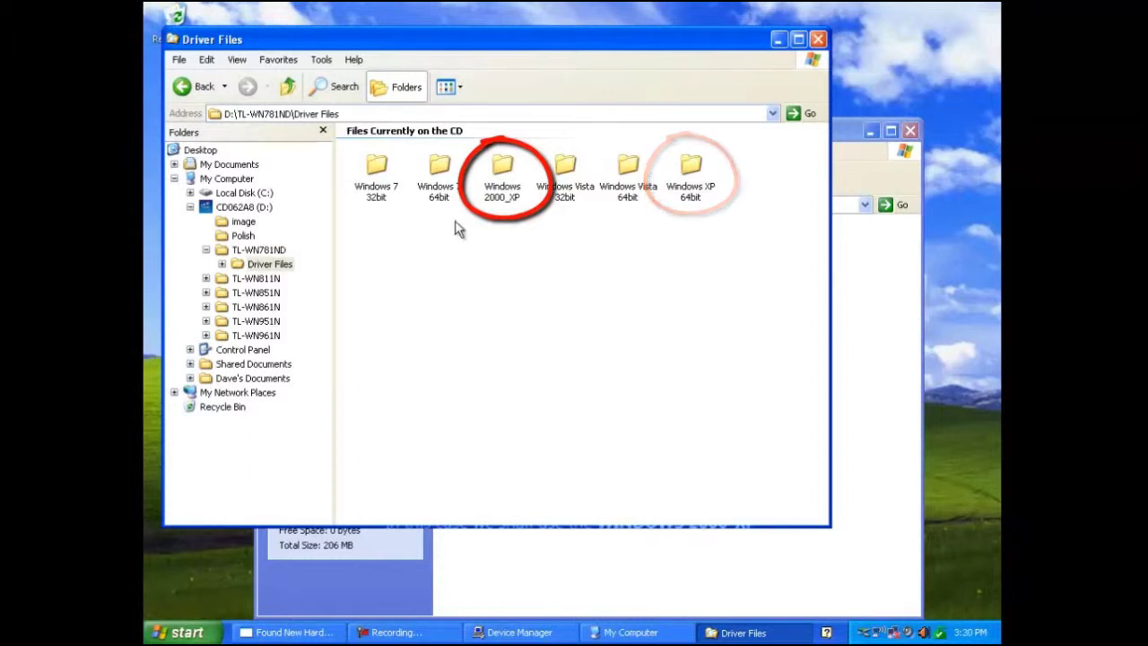
{"action": "double_click", "coordinate": [502, 178]}
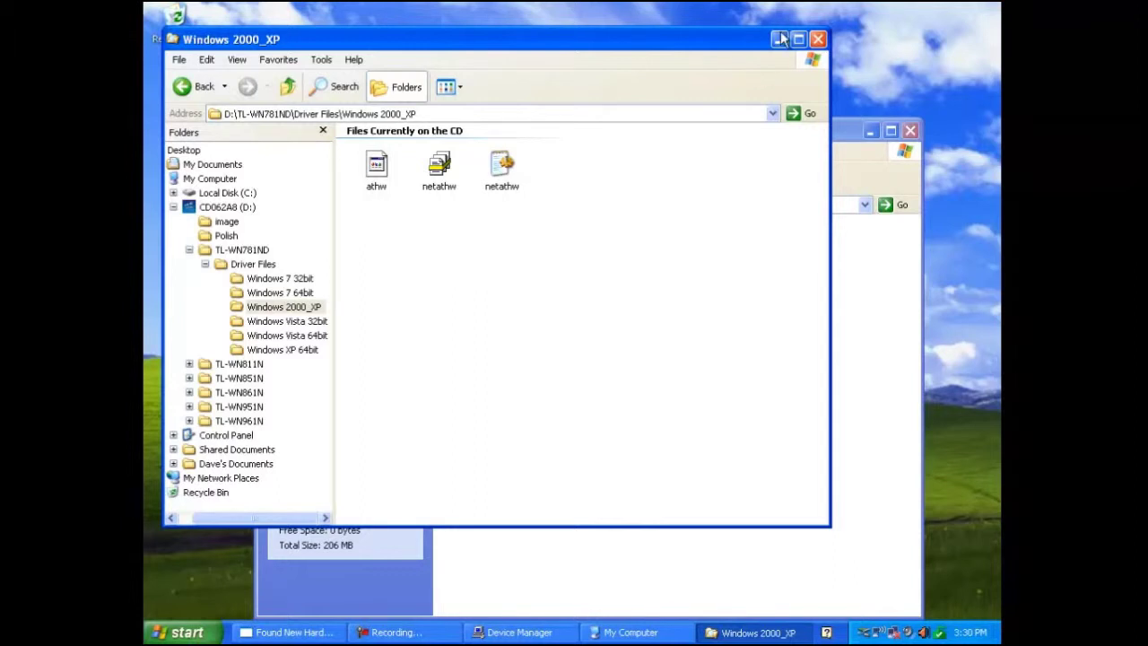
{"action": "left_click", "coordinate": [817, 39]}
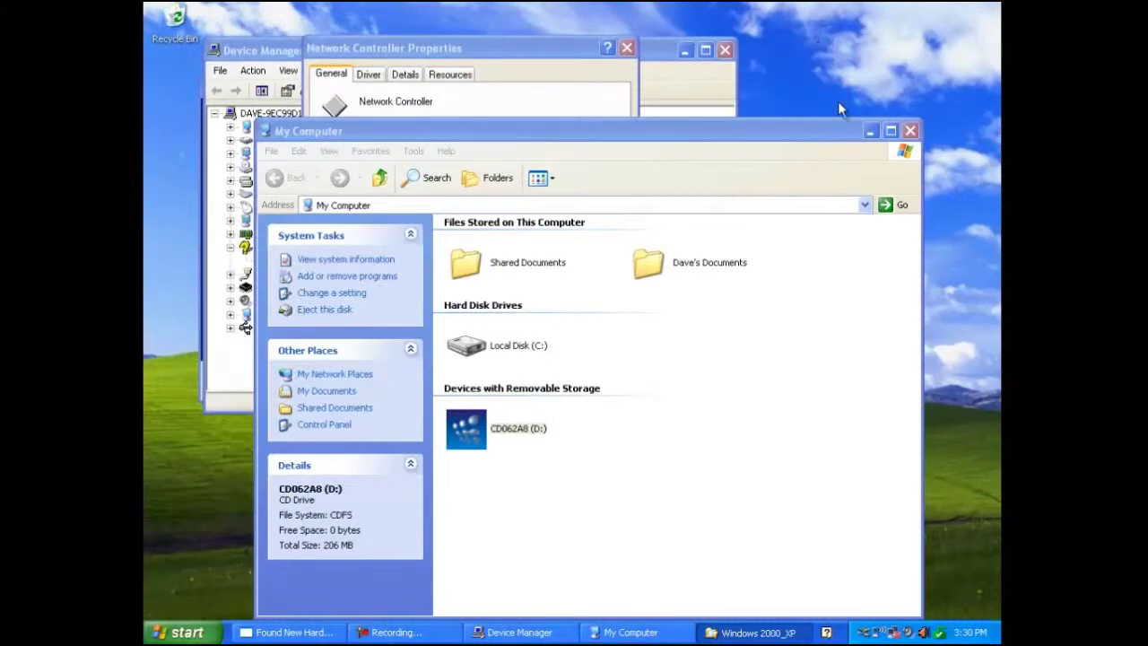
{"action": "left_click", "coordinate": [874, 131]}
{"action": "left_click", "coordinate": [910, 131]}
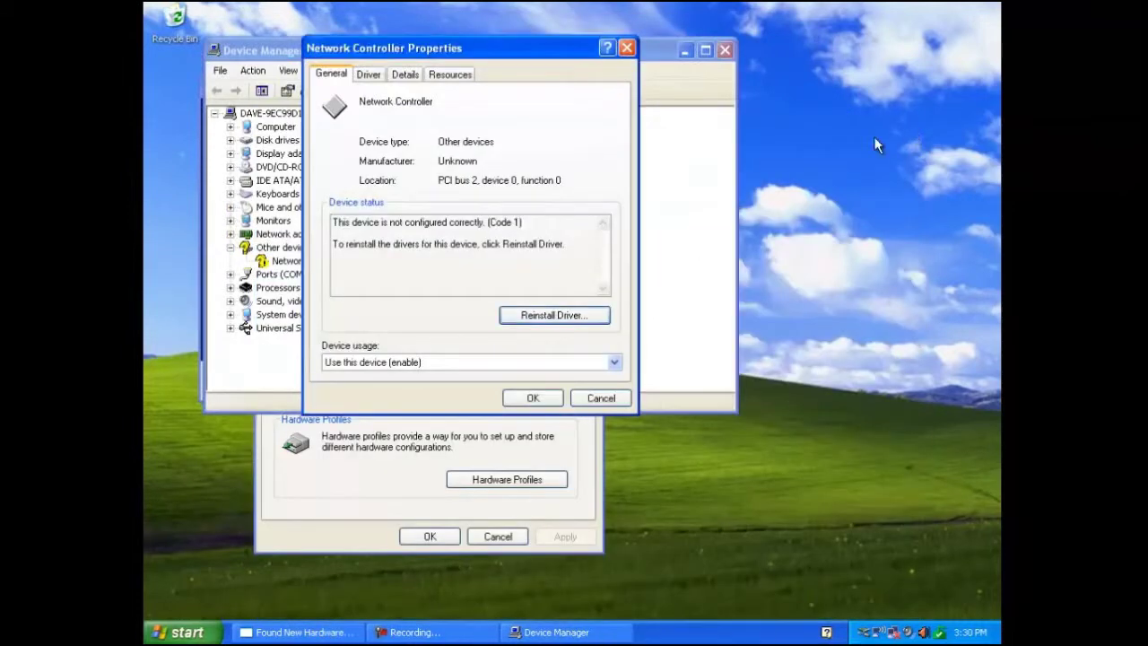
Step: Start reinstalling the Network Controller driver without connecting to Windows Update, choosing to install from a list or specific location
{"action": "left_click", "coordinate": [573, 315]}
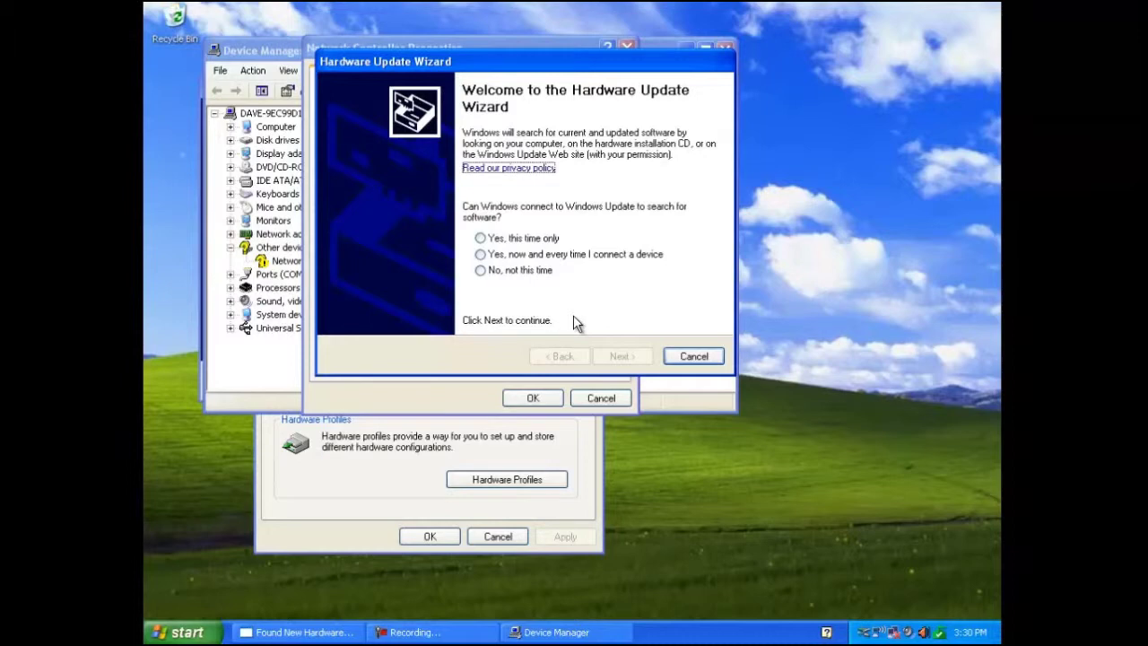
{"action": "left_click", "coordinate": [479, 271]}
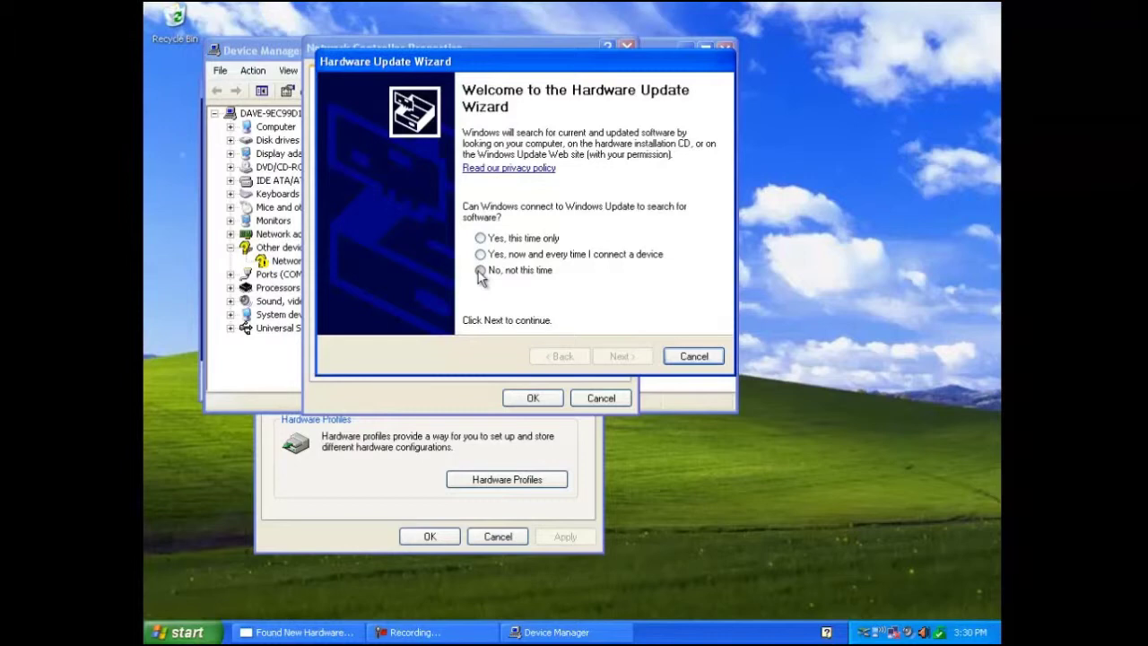
{"action": "left_click", "coordinate": [620, 356]}
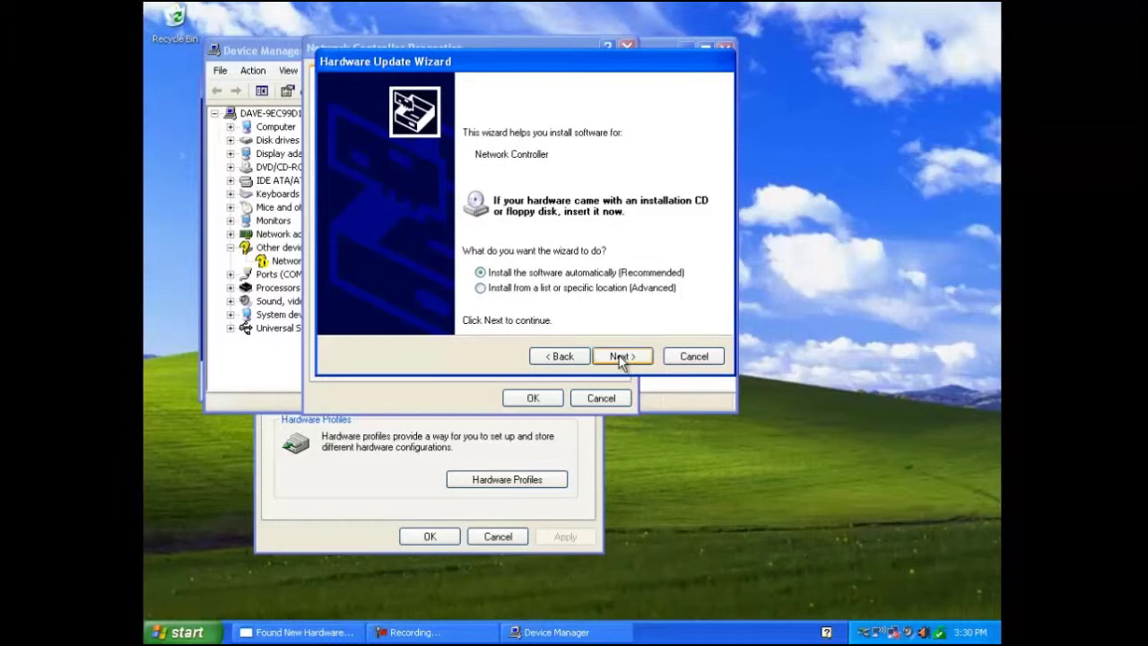
{"action": "left_click", "coordinate": [480, 288]}
{"action": "left_click", "coordinate": [621, 357]}
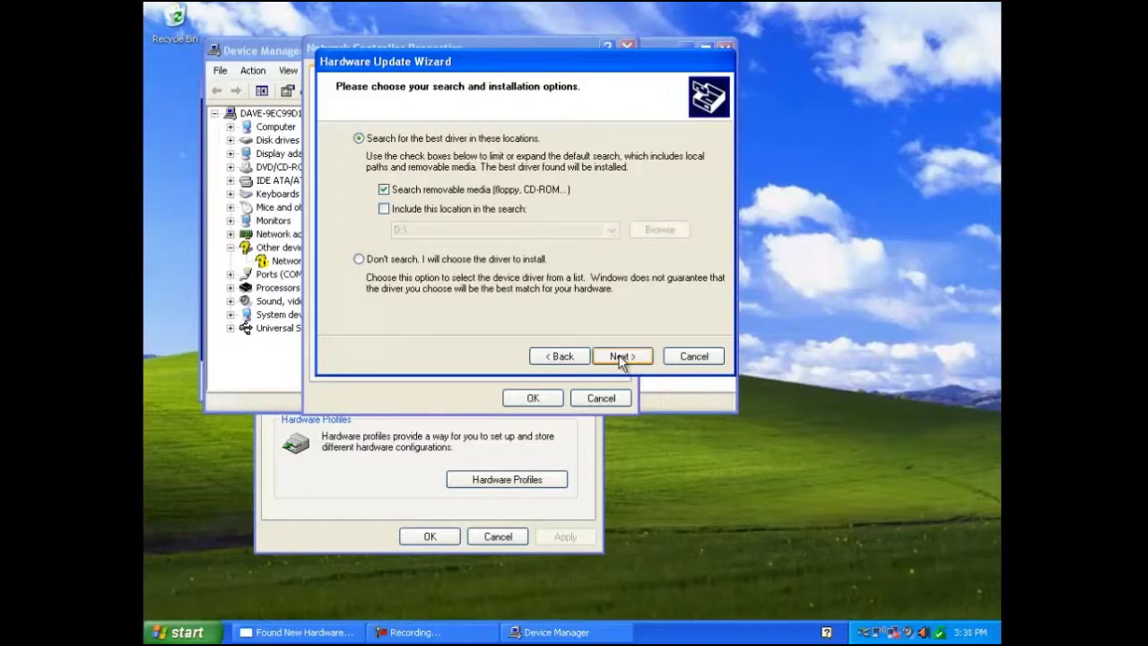
Step: Include the D: drive folder TL-WN781ND\Driver Files\Windows 2000_XP as a location in the driver search
{"action": "left_click", "coordinate": [384, 208]}
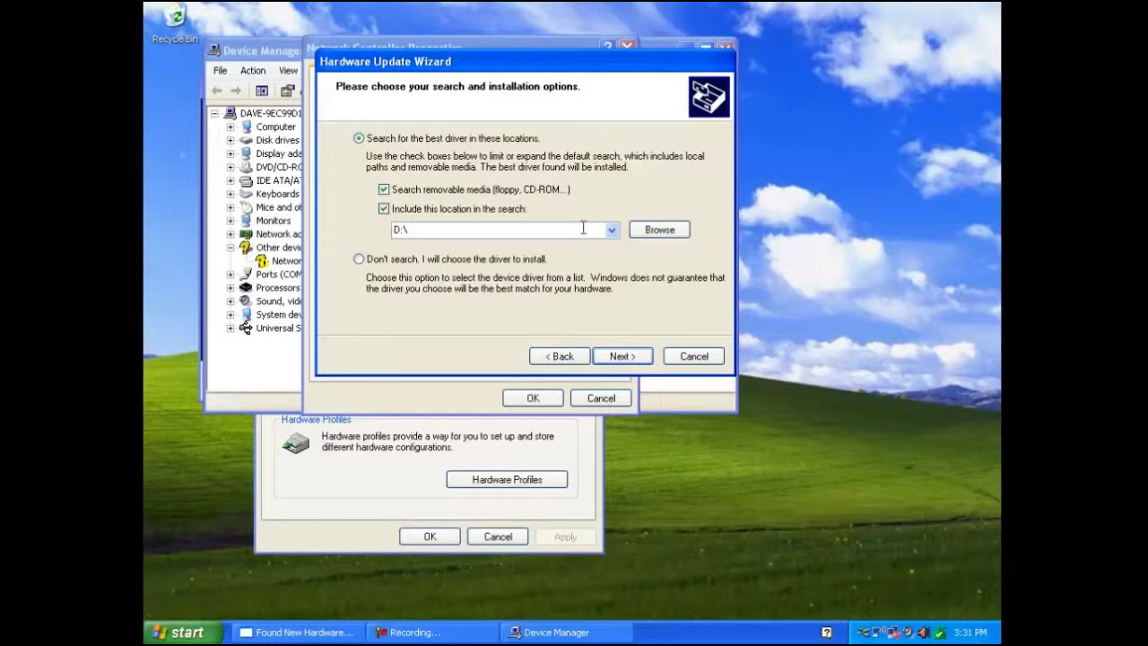
{"action": "left_click", "coordinate": [659, 230]}
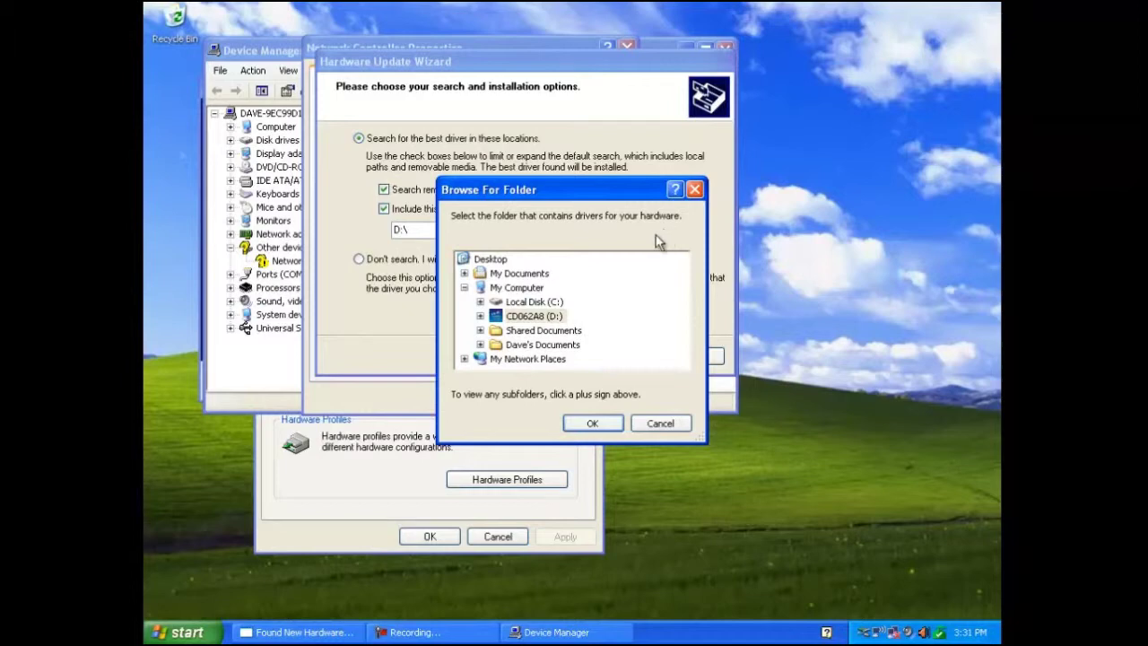
{"action": "left_click", "coordinate": [534, 316]}
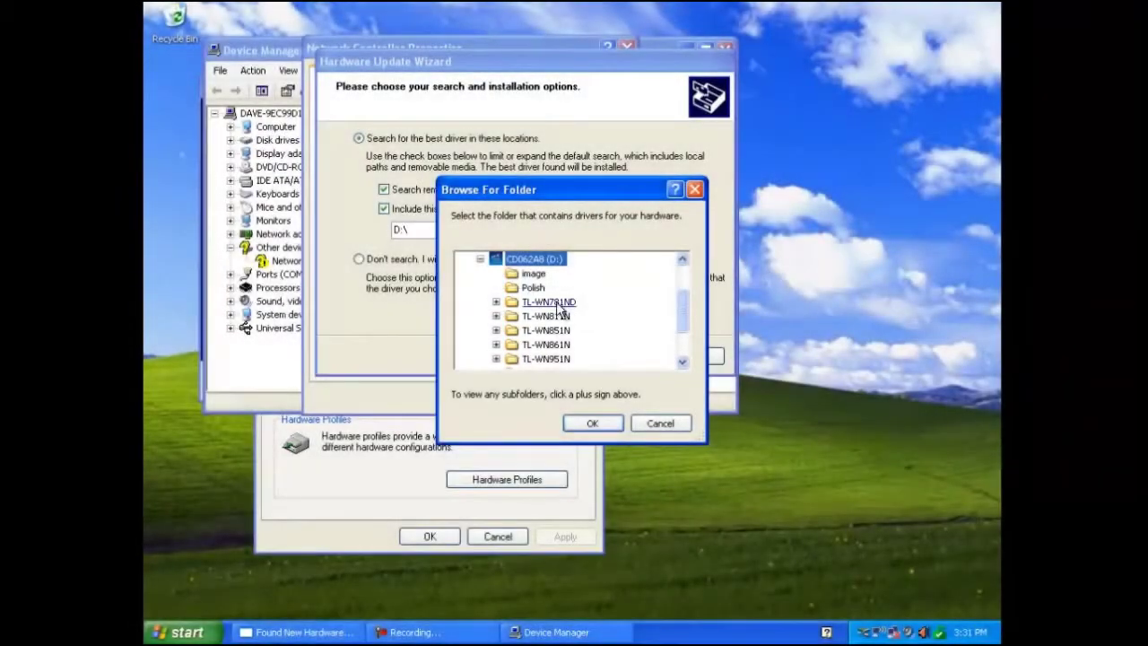
{"action": "left_click", "coordinate": [556, 304]}
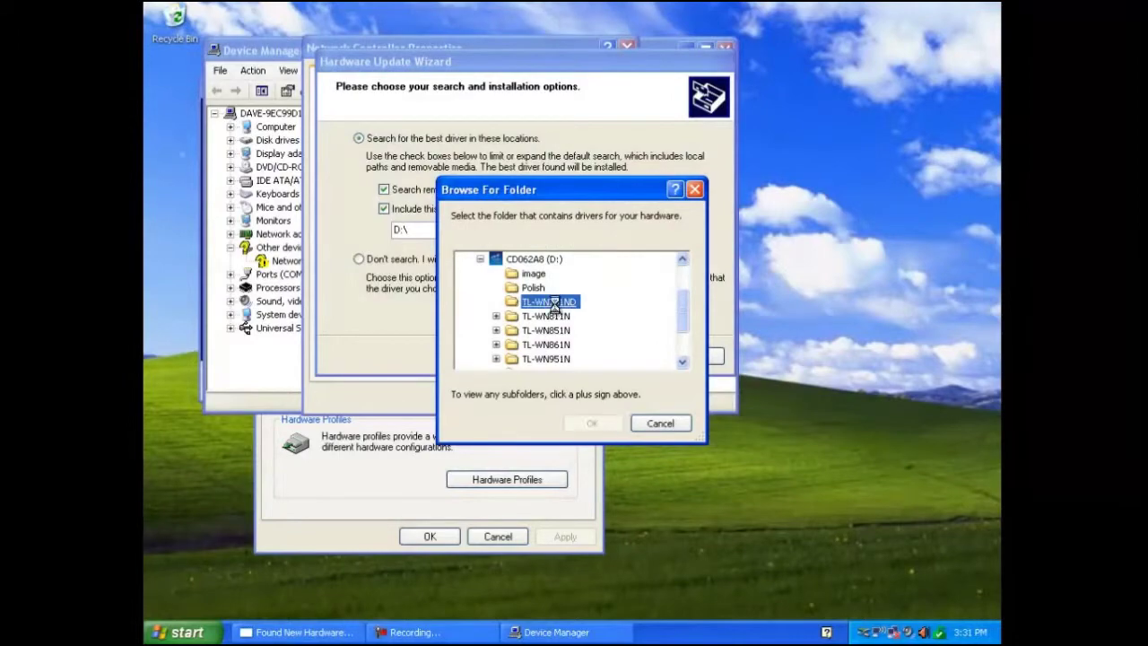
{"action": "double_click", "coordinate": [556, 307]}
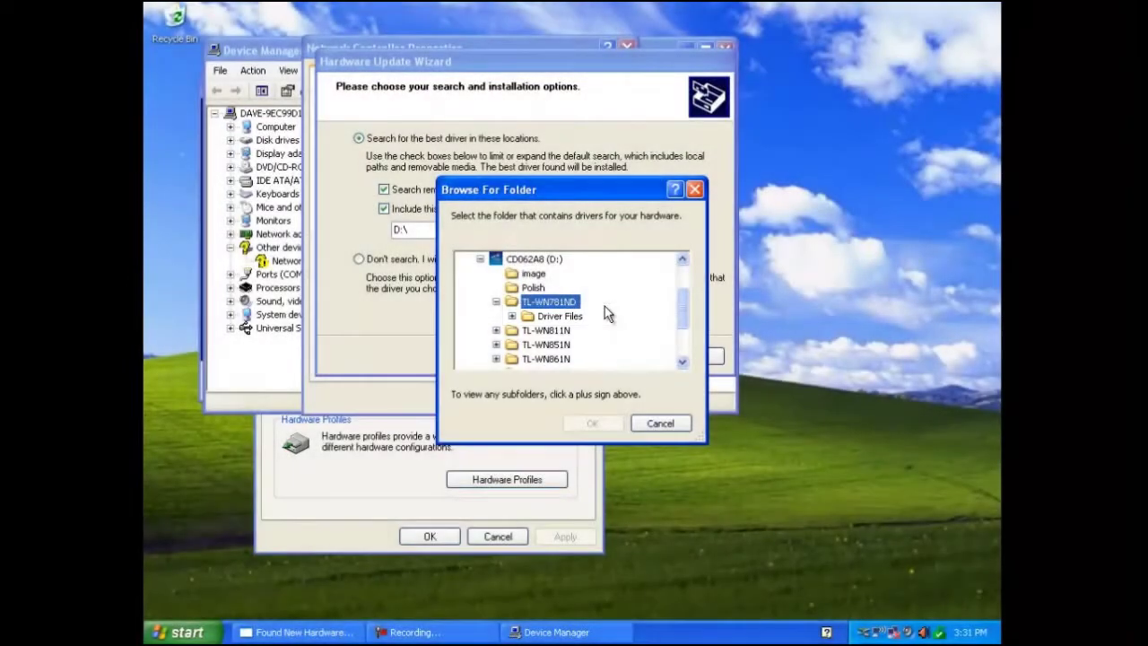
{"action": "left_click", "coordinate": [558, 315]}
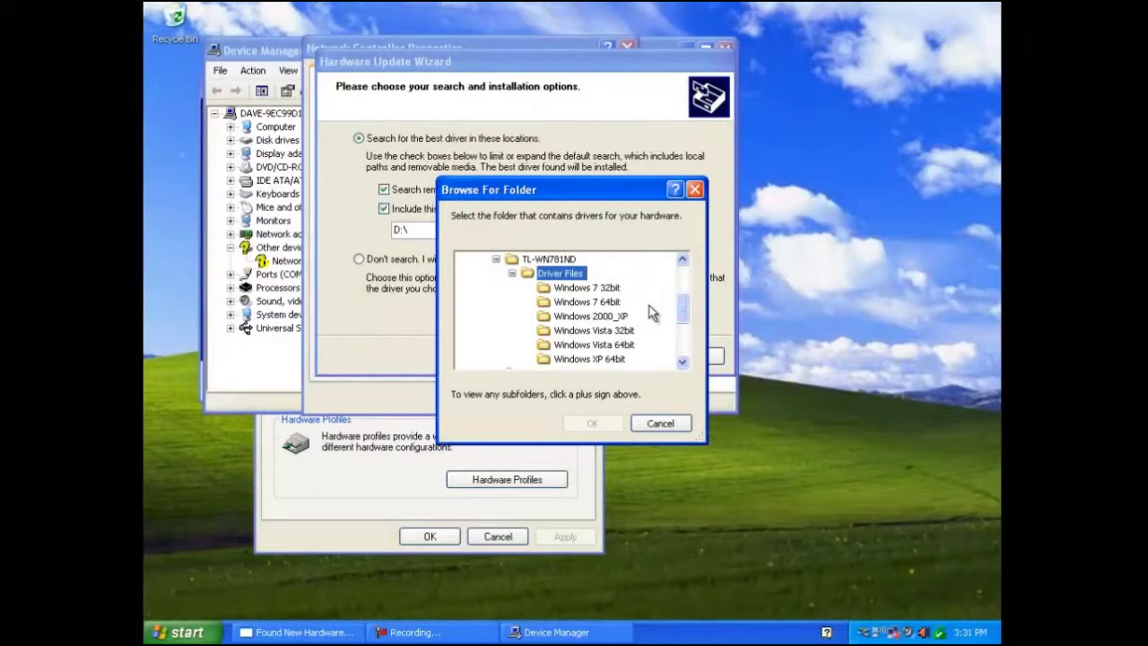
{"action": "left_click", "coordinate": [599, 317]}
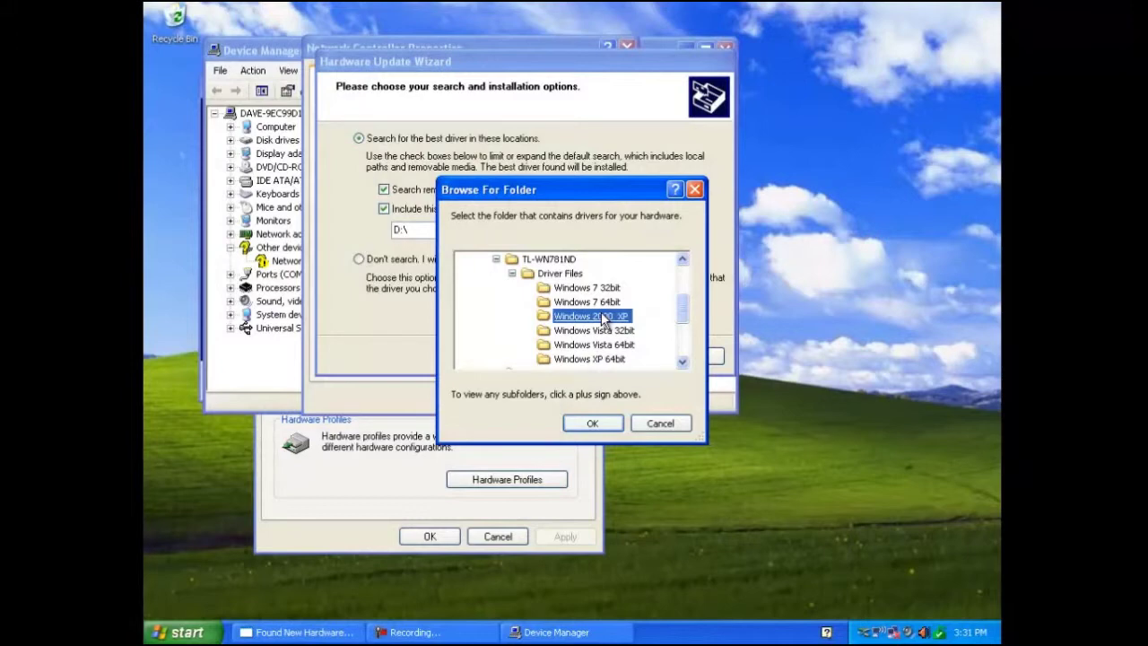
{"action": "left_click", "coordinate": [596, 421]}
Step: Install the TP-LINK 150Mbps Wireless N Adapter driver, continuing past both Windows Logo testing warnings, and finish the wizard
{"action": "left_click", "coordinate": [618, 356]}
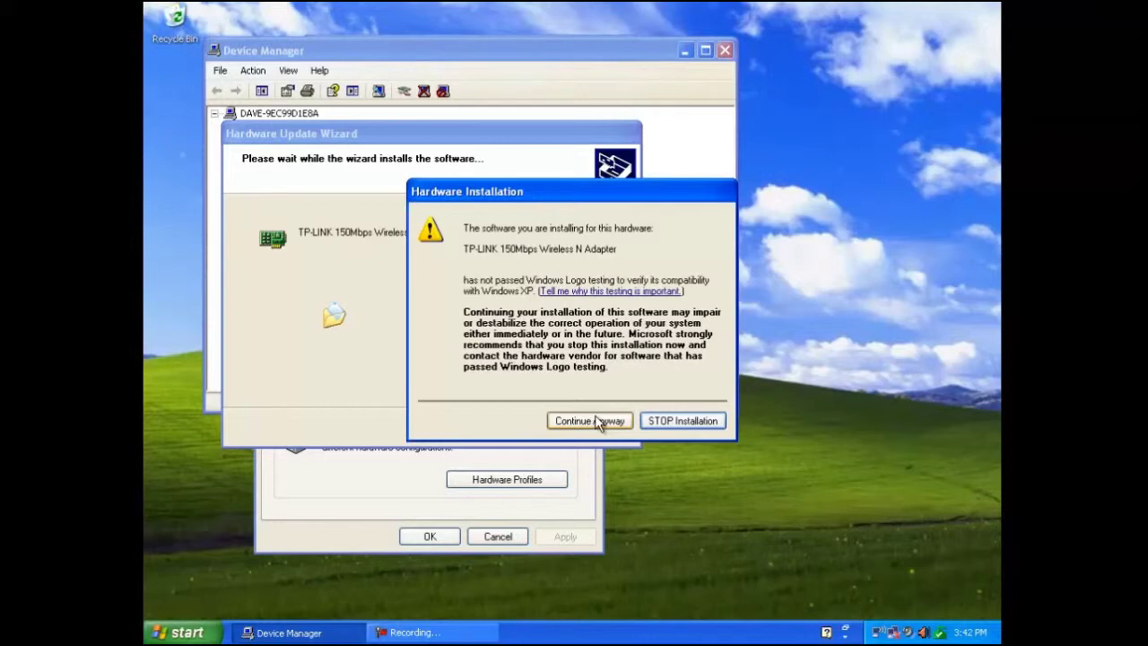
{"action": "left_click", "coordinate": [597, 421]}
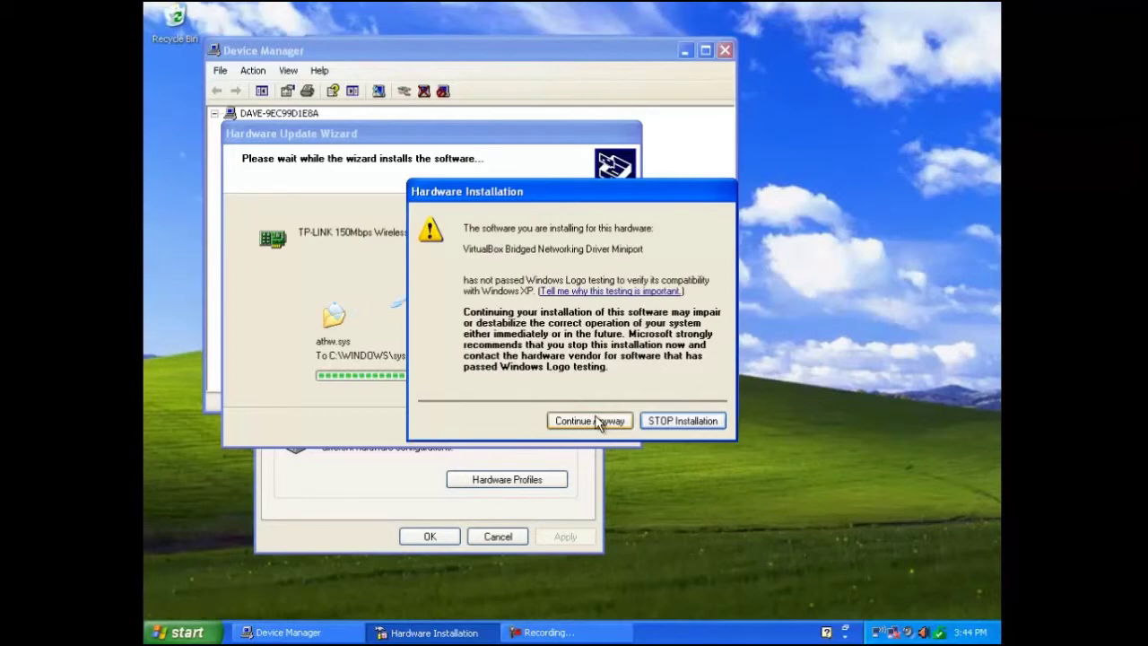
{"action": "left_click", "coordinate": [595, 419]}
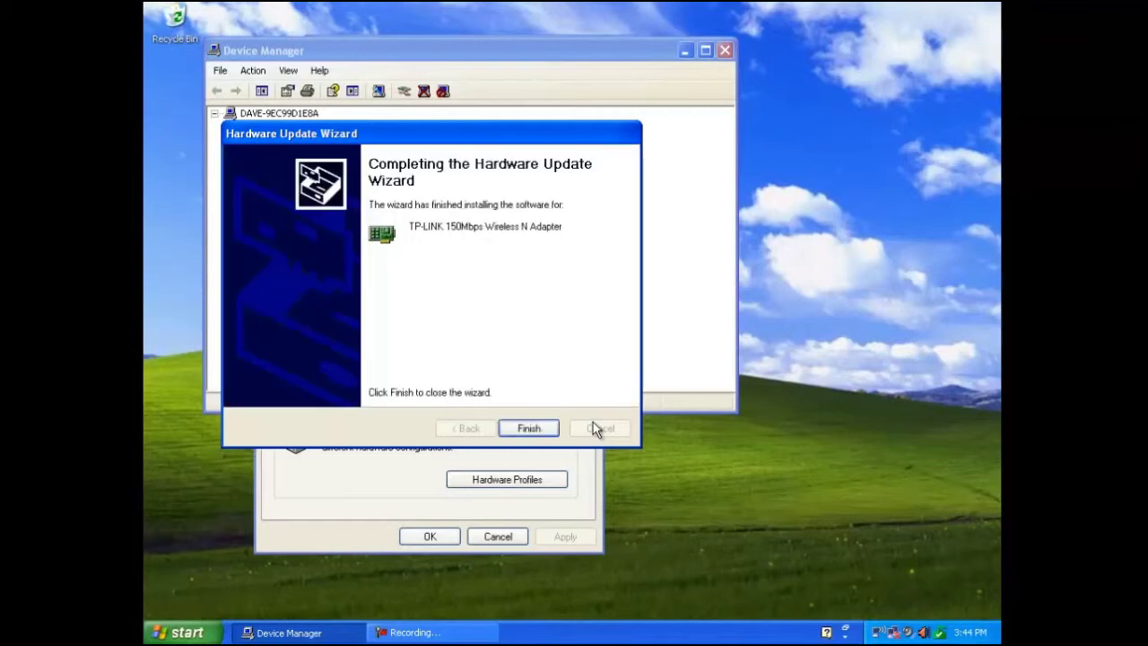
{"action": "left_click", "coordinate": [529, 429]}
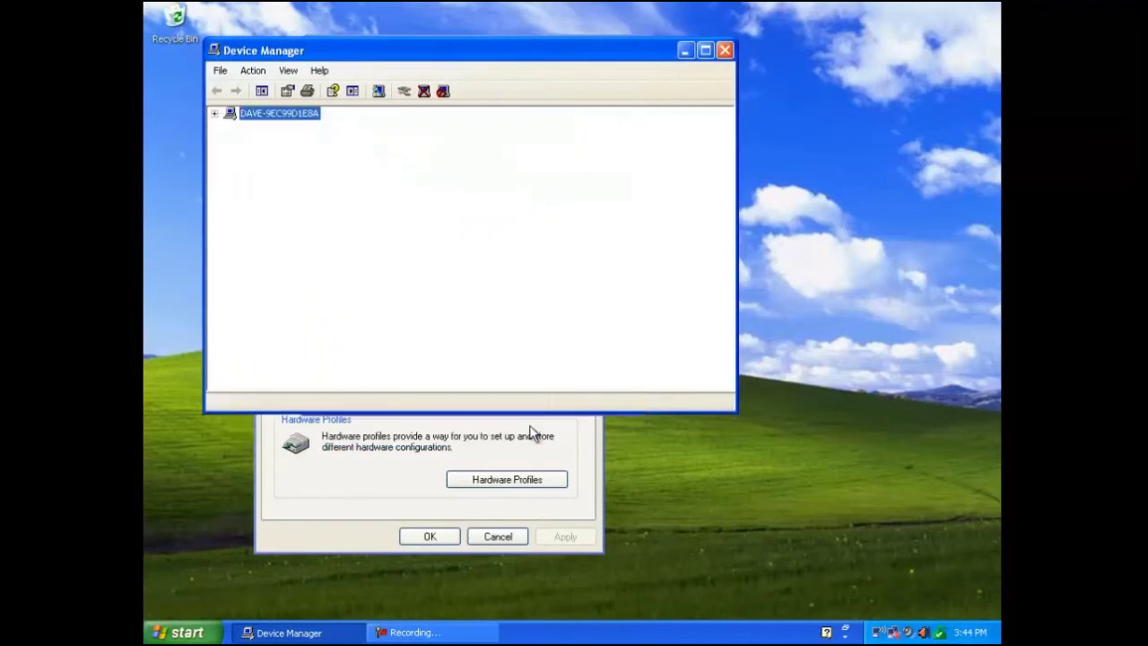